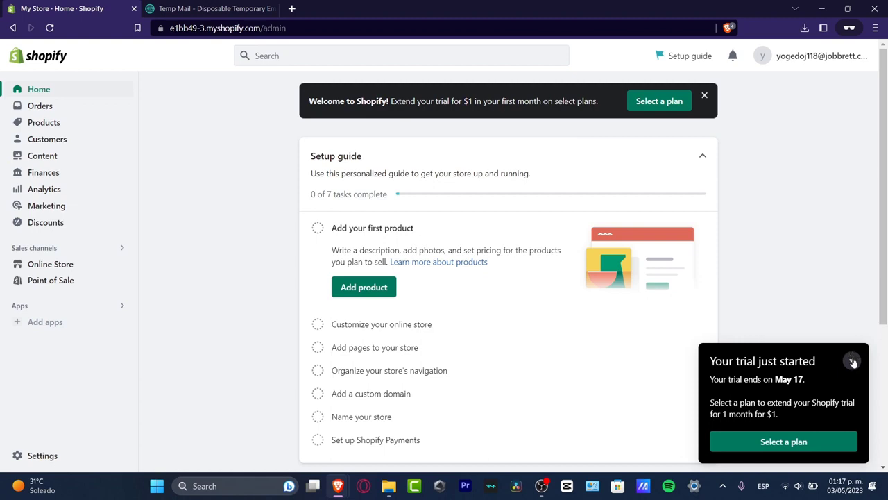
# - Collapse the trial notice, add a new page to the online store and title it Gallery
pyautogui.click(851, 360)
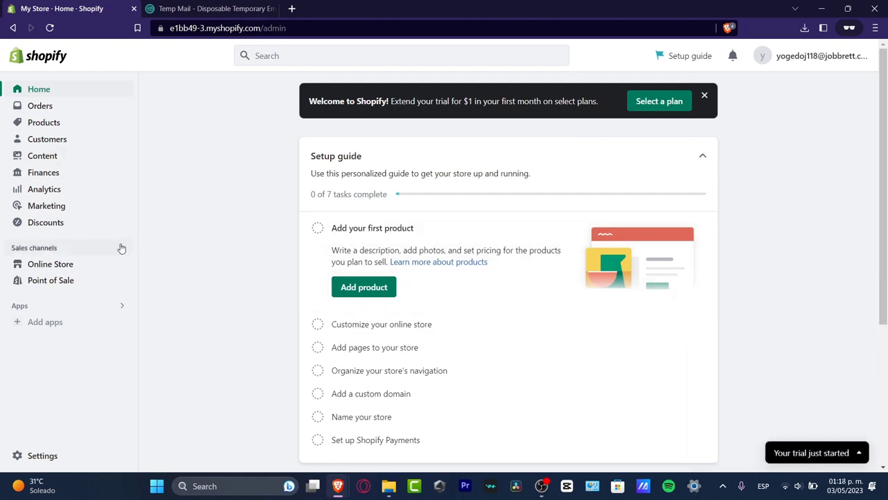
pyautogui.click(74, 271)
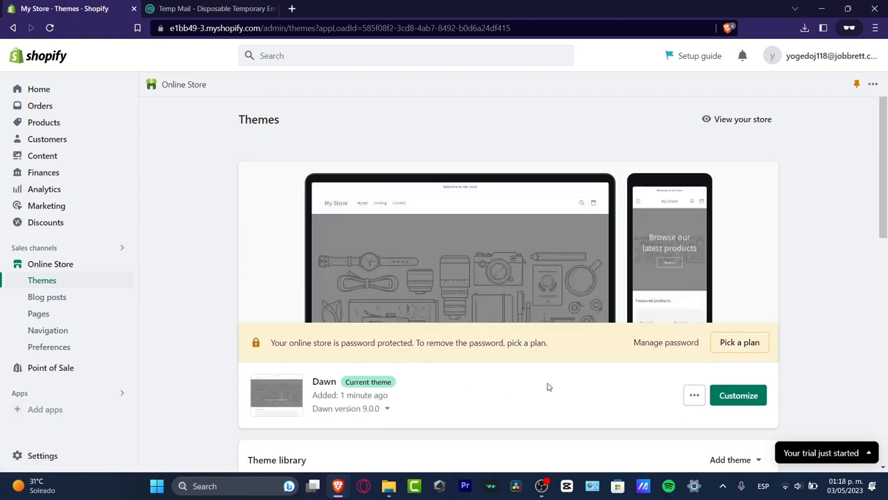
pyautogui.moveTo(356, 382); pyautogui.dragTo(397, 386)
pyautogui.click(61, 313)
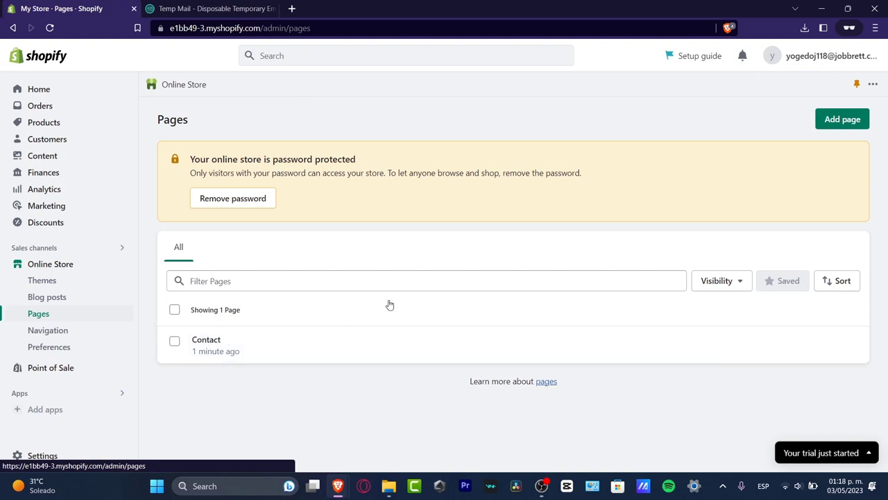
pyautogui.click(821, 119)
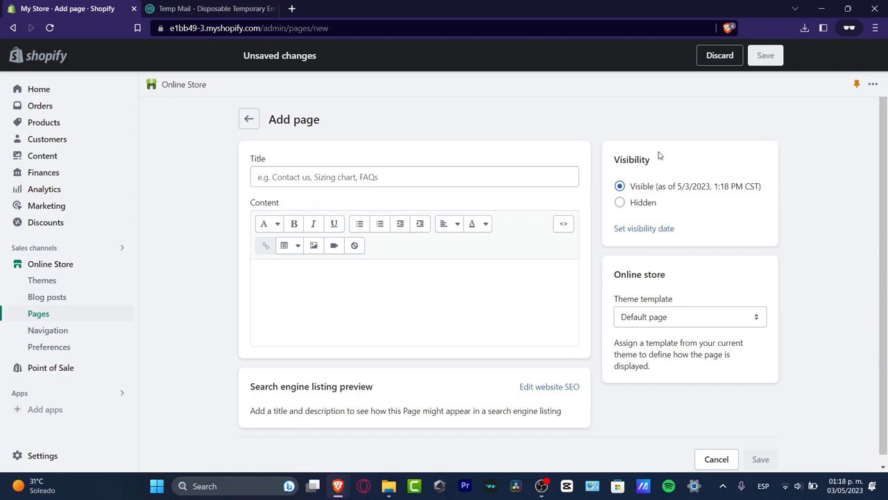
pyautogui.click(316, 178)
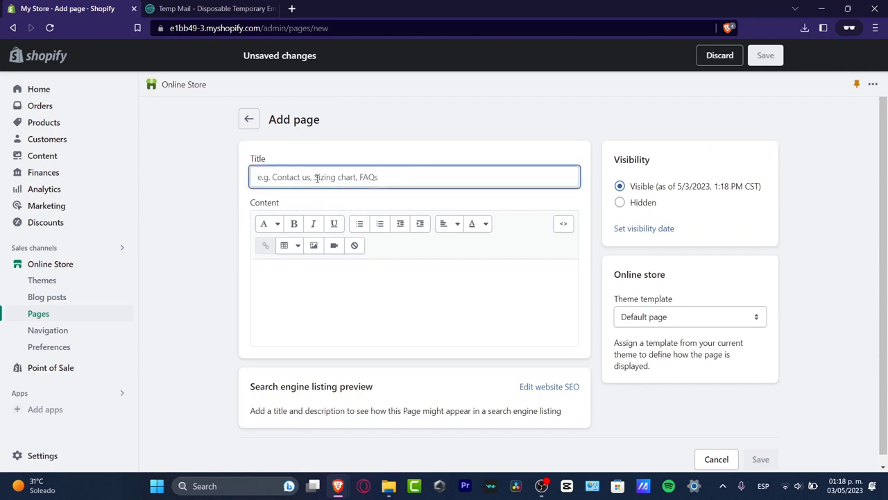
pyautogui.write('Gallery')
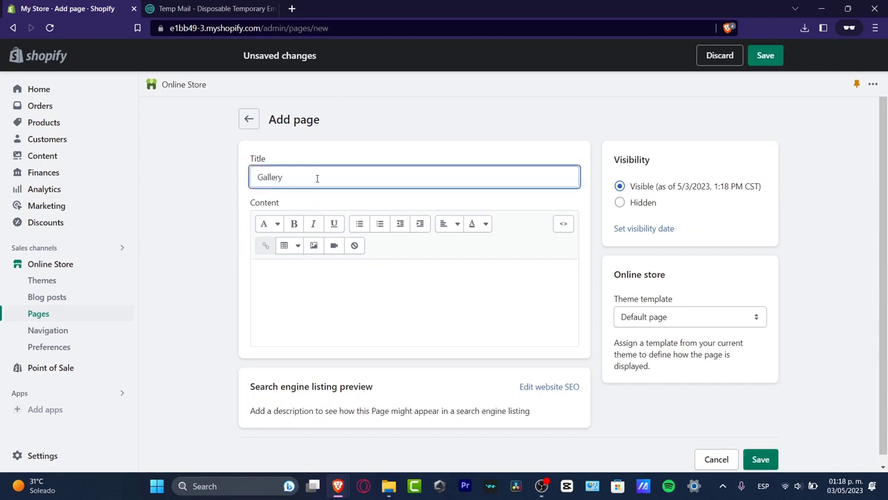
# - Write the page content as "This is just an example", "of my work." and, after a blank line, "Gallery."
pyautogui.click(372, 273)
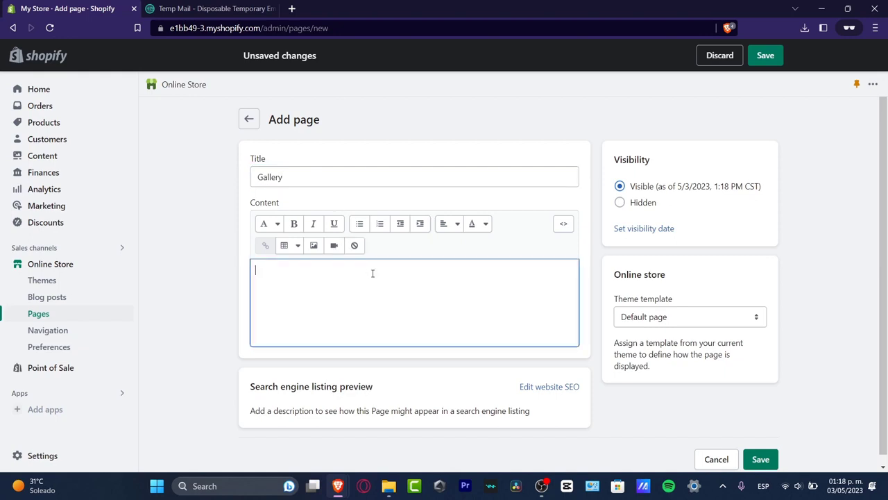
pyautogui.write('This is')
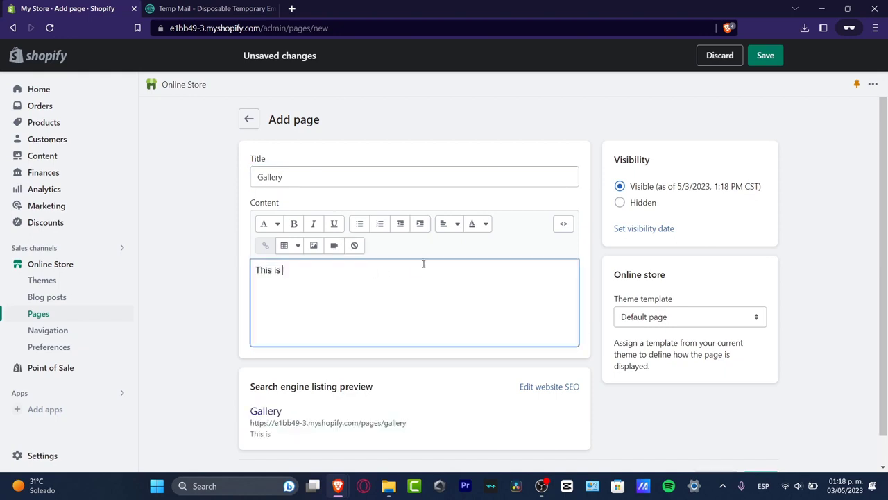
pyautogui.write(' just an example')
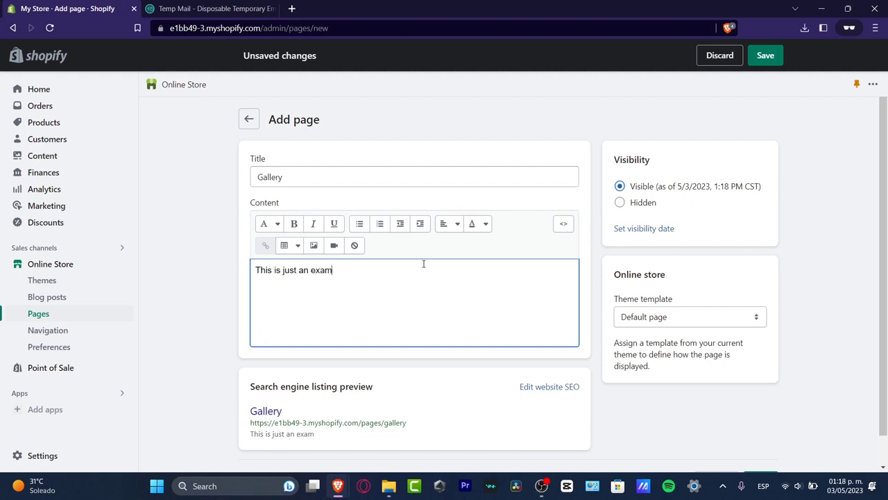
pyautogui.press('Return')
pyautogui.write('of my w')
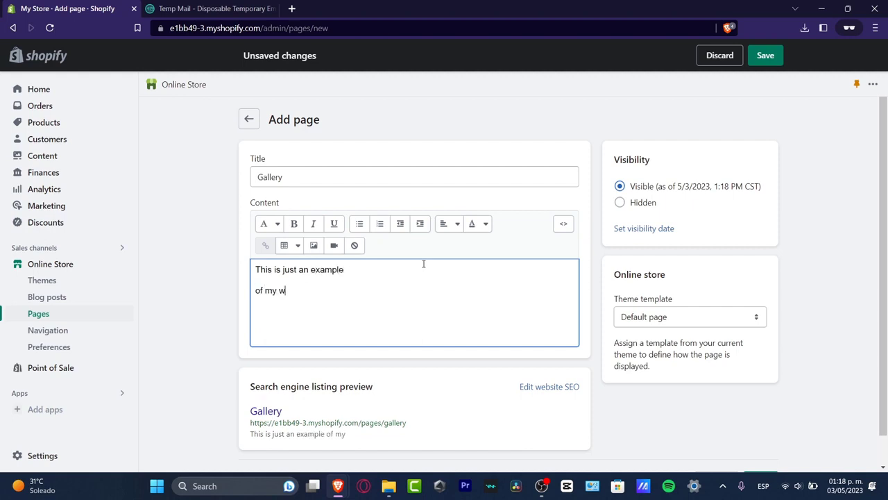
pyautogui.write('ork.')
pyautogui.press('Return')
pyautogui.press('Return')
pyautogui.write('Gallerr')
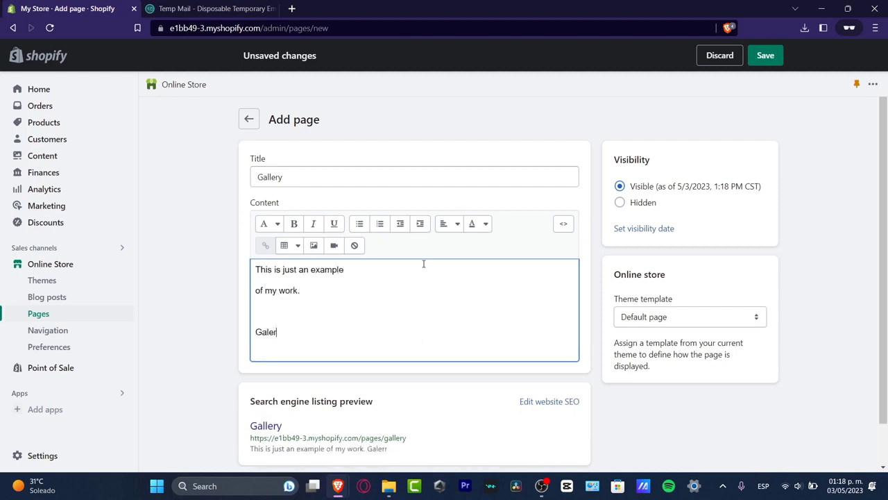
pyautogui.press('BackSpace')
pyautogui.press('BackSpace')
pyautogui.write('lery.')
pyautogui.press('Return')
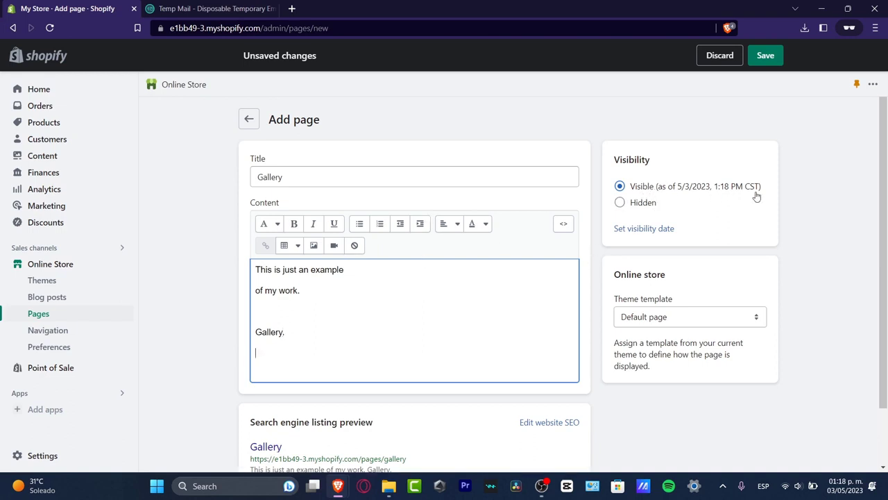
# - Keep the Default page theme template and save the Gallery page
pyautogui.scroll(-2, 779, 259)
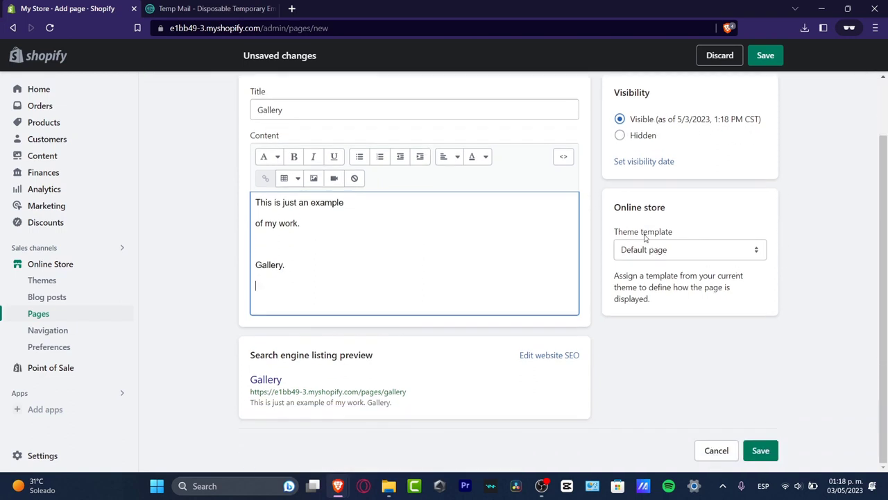
pyautogui.moveTo(659, 233); pyautogui.dragTo(688, 232)
pyautogui.click(695, 253)
pyautogui.click(693, 268)
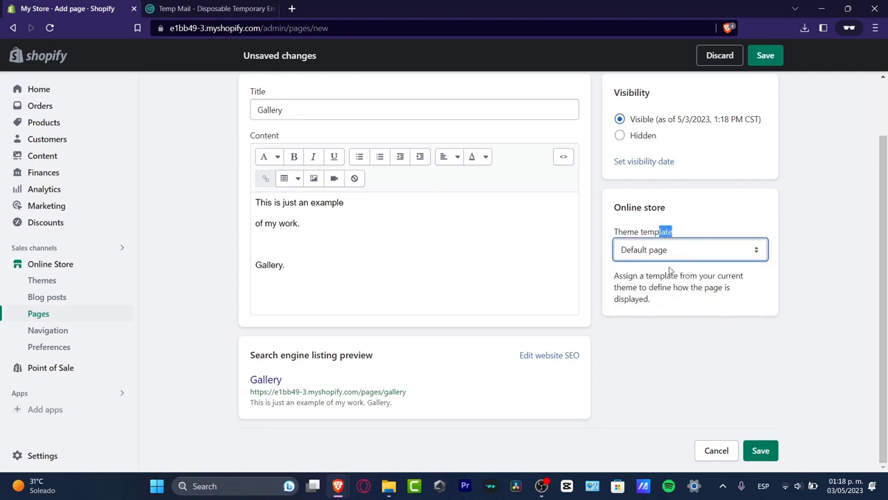
pyautogui.click(766, 450)
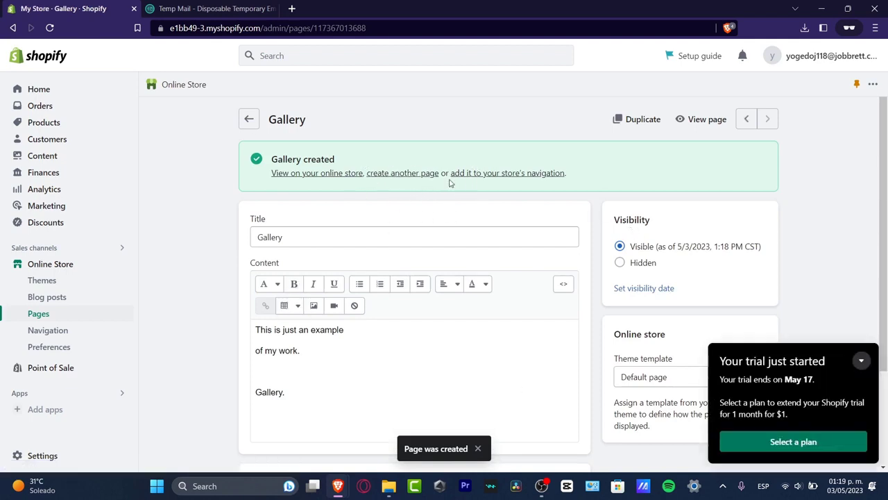
# - Create another page titled FAQ with the content "This is an FAQ section." and save it
pyautogui.click(428, 172)
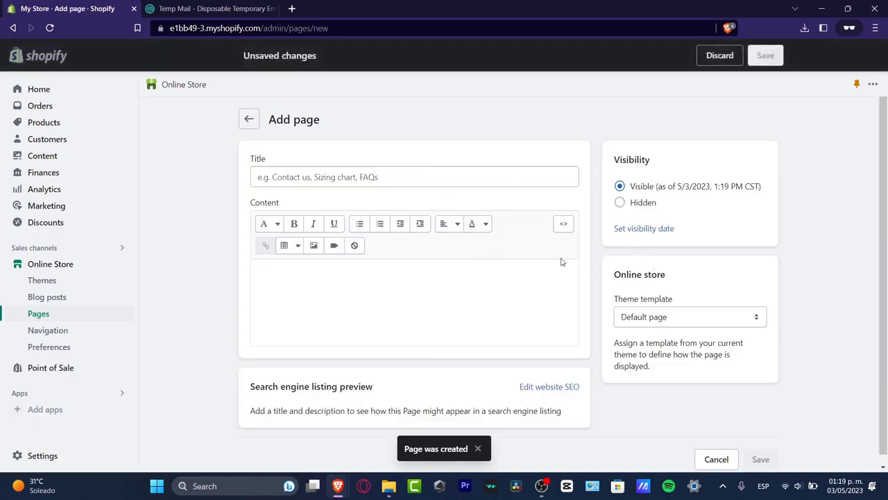
pyautogui.click(279, 175)
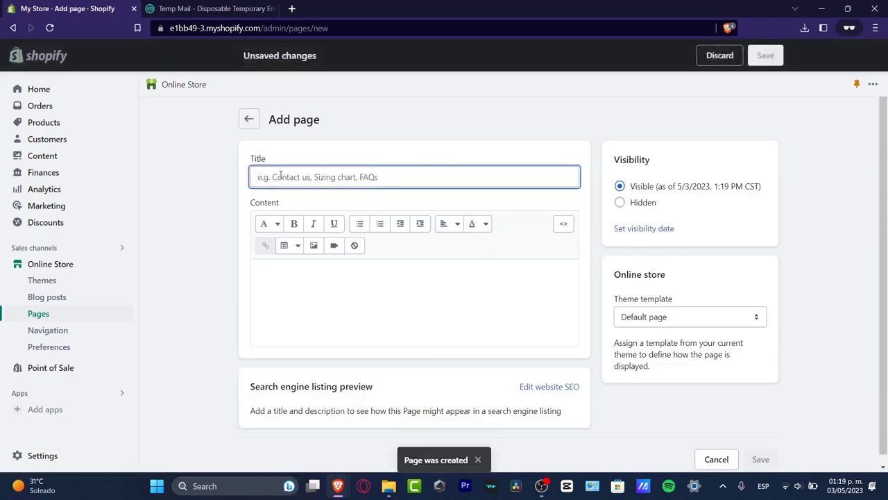
pyautogui.write('FAQ')
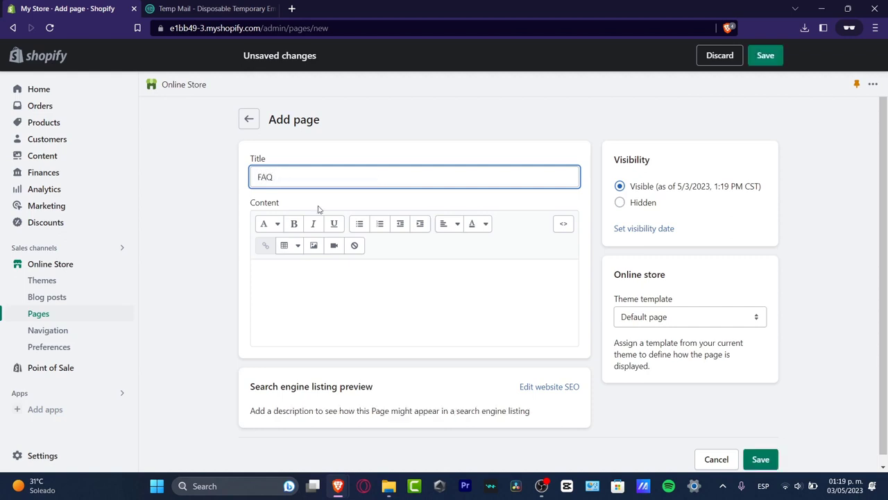
pyautogui.click(389, 306)
pyautogui.write('Thi')
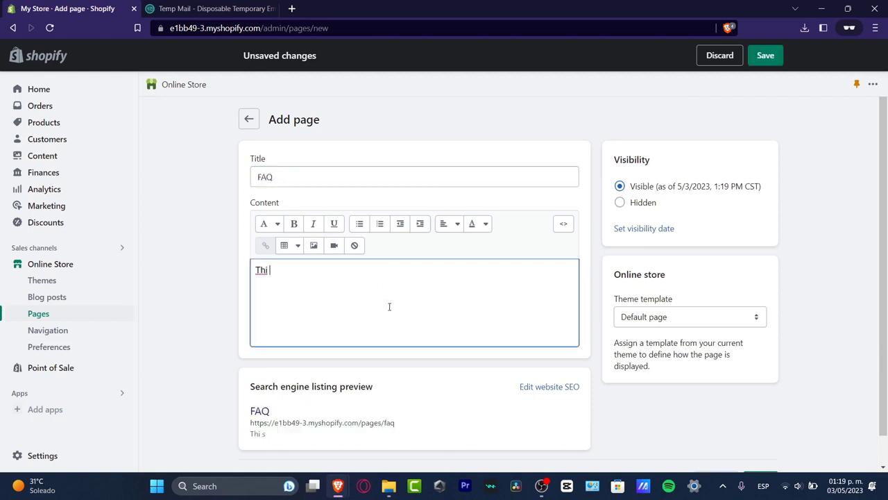
pyautogui.write(' sis an FAQ sections')
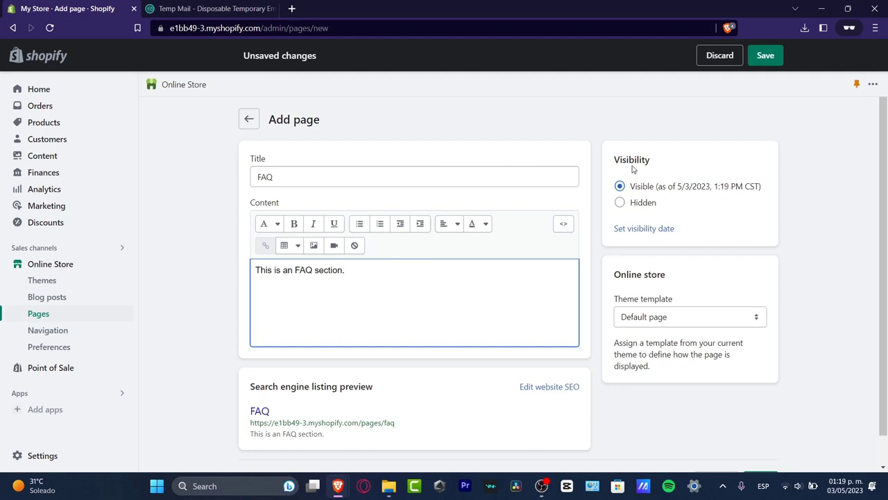
pyautogui.click(764, 56)
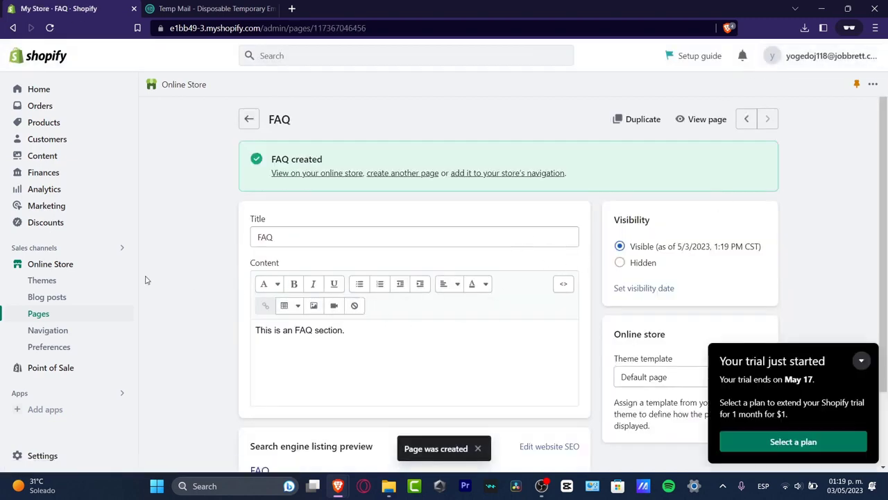
# - Open the code of the current Dawn theme for editing from the online store's themes
pyautogui.click(75, 269)
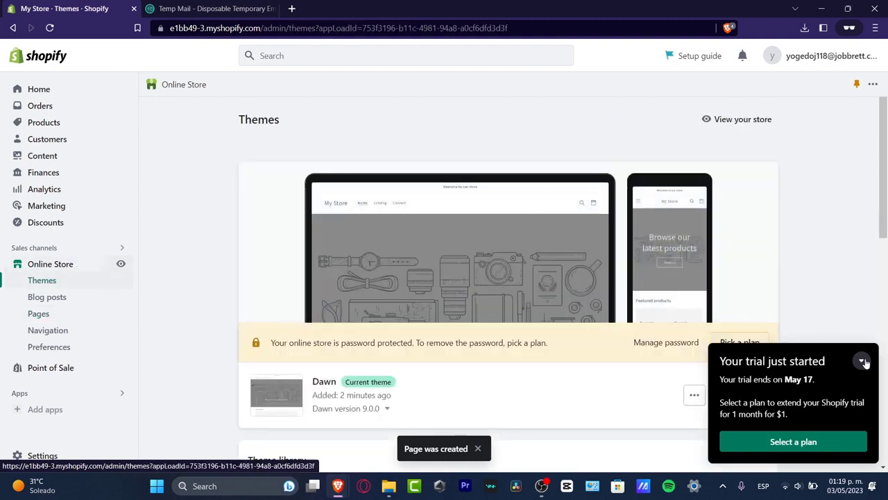
pyautogui.scroll(-5, 795, 263)
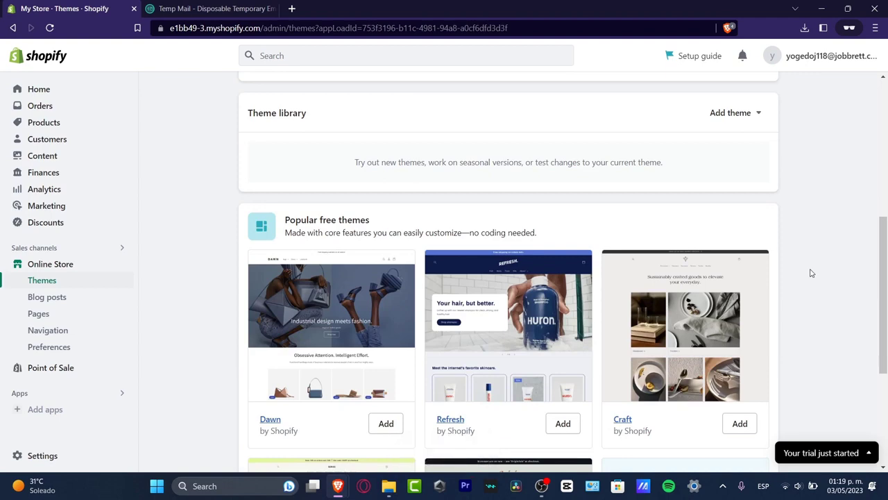
pyautogui.scroll(3, 811, 273)
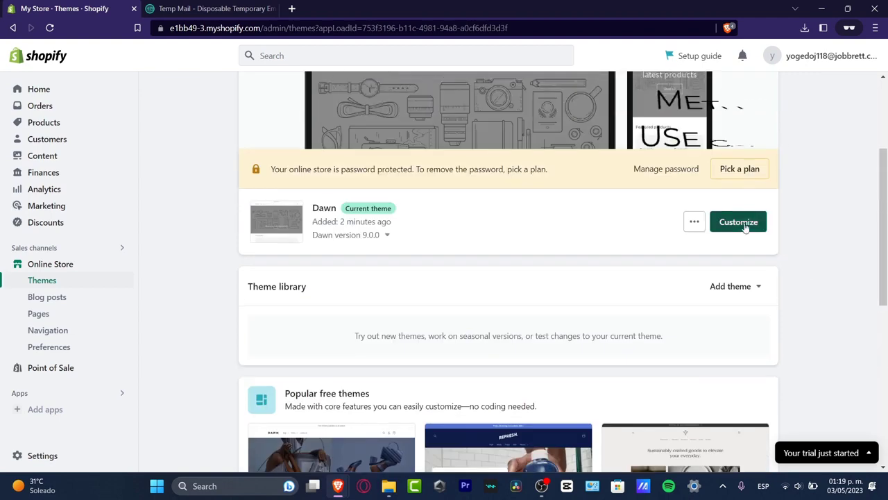
pyautogui.click(694, 222)
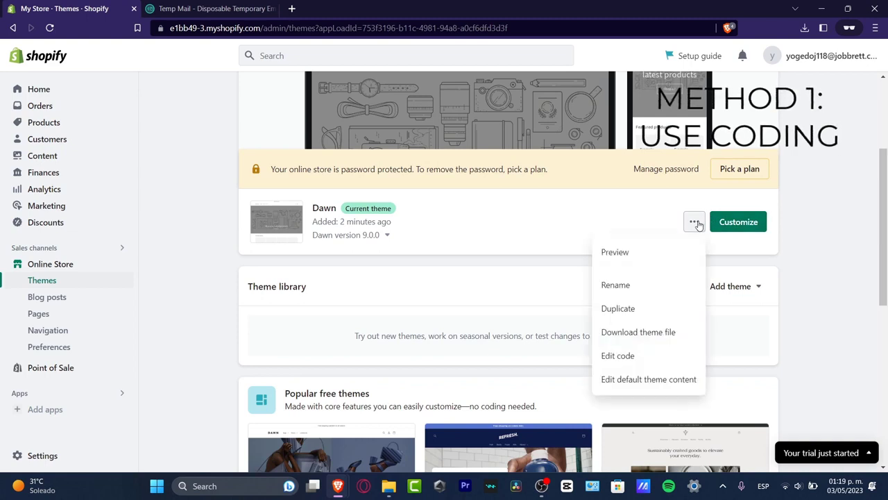
pyautogui.click(666, 353)
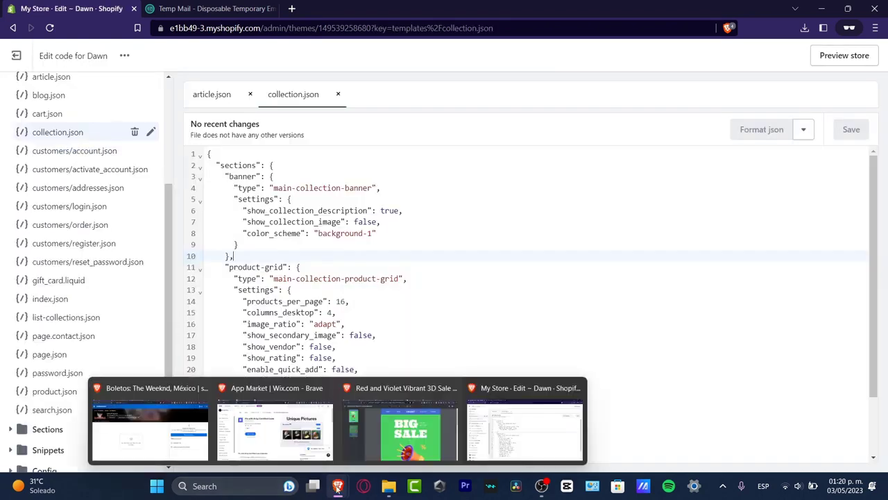
# - Open a new Brave browser window and go to ChatGPT at chat.openai.com/chat
pyautogui.rightClick(338, 485)
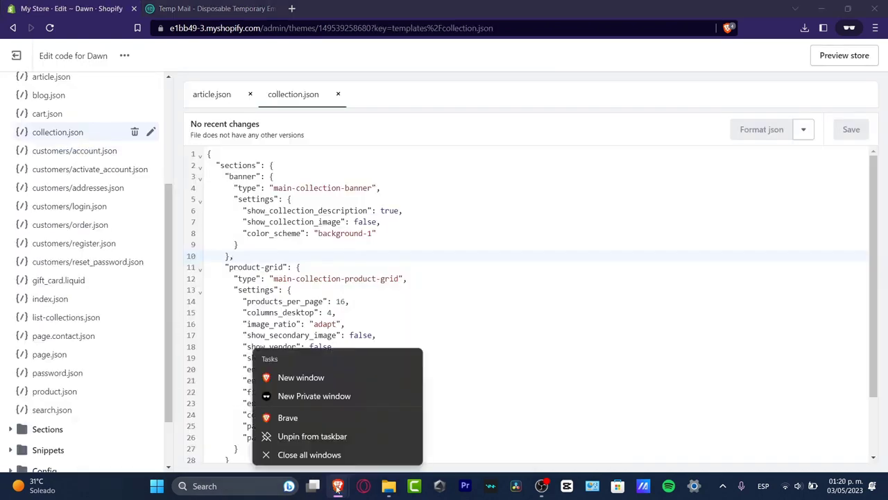
pyautogui.click(323, 377)
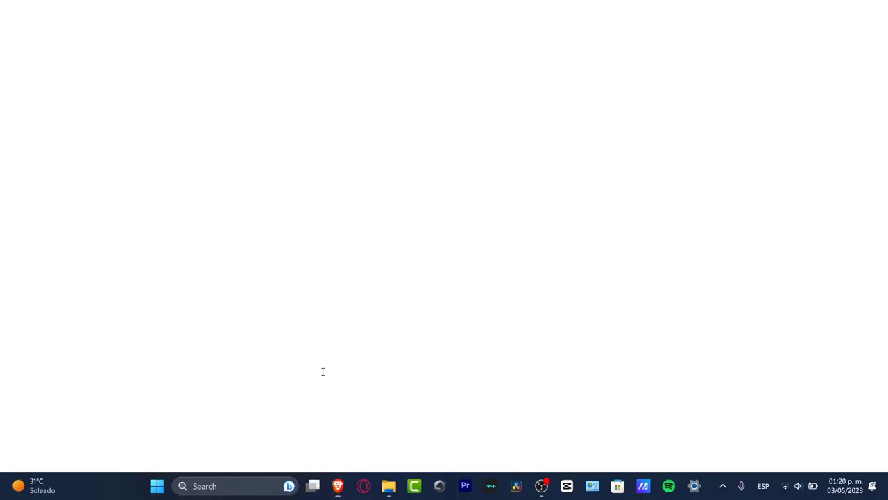
pyautogui.moveTo(336, 479)
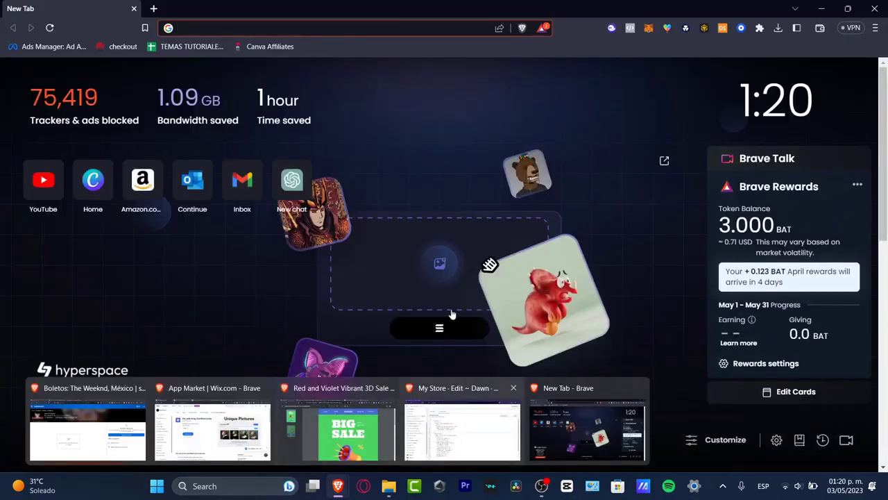
pyautogui.click(404, 27)
pyautogui.write('chat.openai.com/chat')
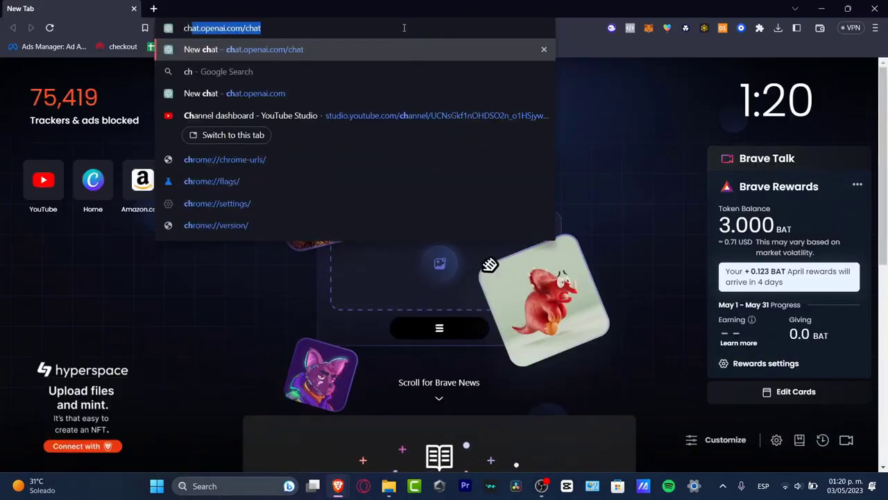
pyautogui.press('Return')
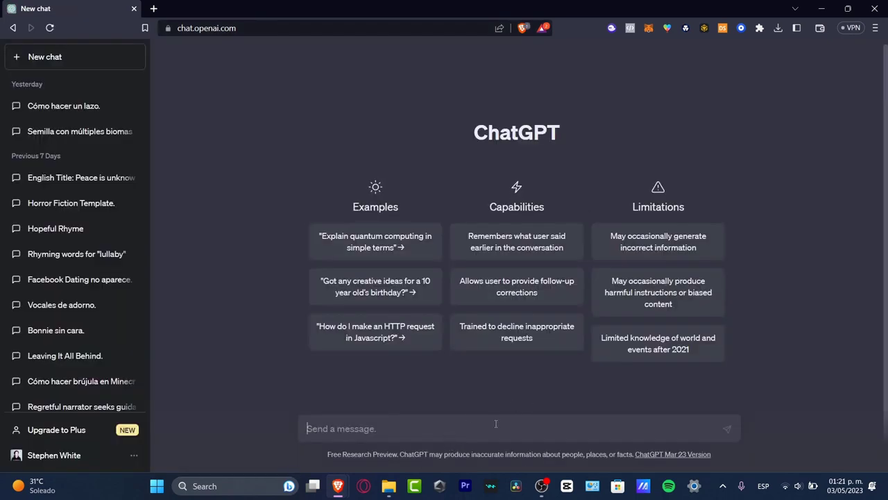
# - Ask ChatGPT to "build me a HTML Code to add a slideshow to my website" and view the code being generated
pyautogui.write('build me')
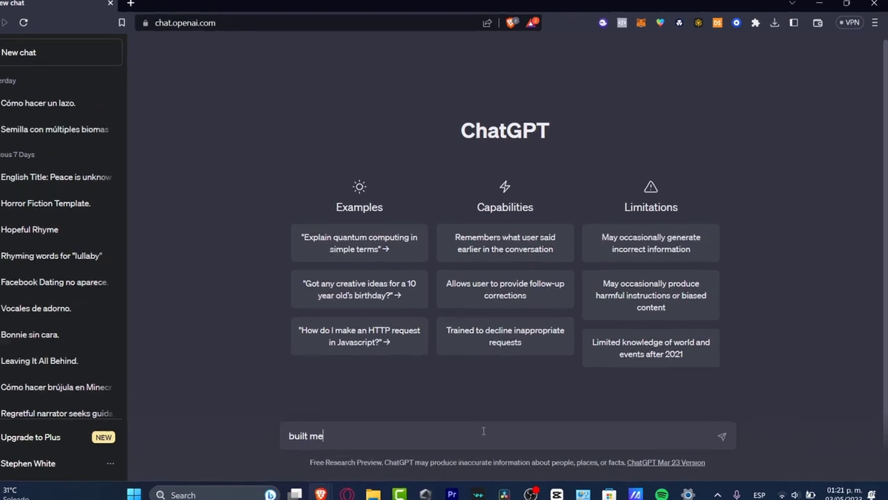
pyautogui.press('BackSpace')
pyautogui.press('BackSpace')
pyautogui.press('BackSpace')
pyautogui.write('me a ')
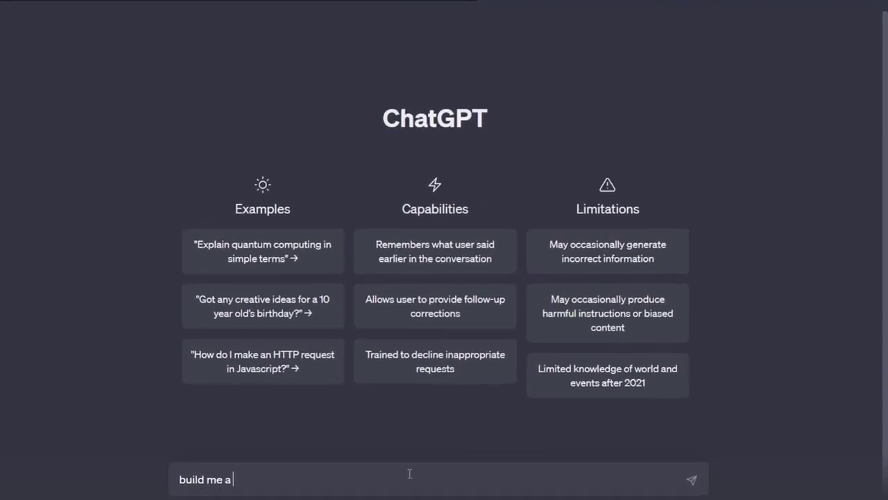
pyautogui.write('c')
pyautogui.write('HTML C')
pyautogui.write('ode to add a slideshow to my website')
pyautogui.press('Return')
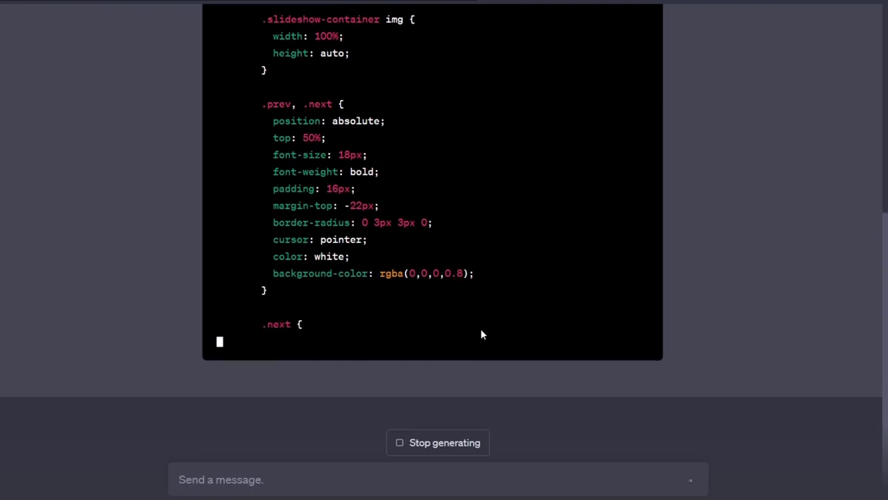
pyautogui.scroll(5, 484, 334)
pyautogui.scroll(-5, 484, 335)
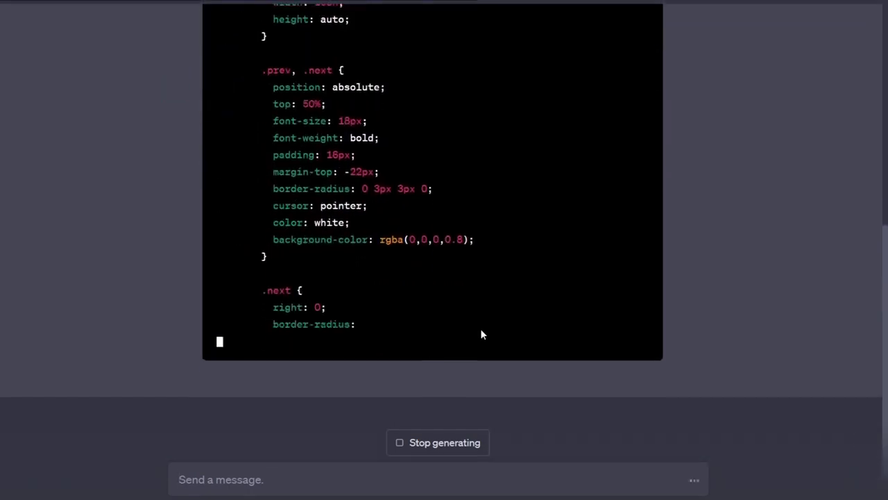
# - Review the generated slideshow code in ChatGPT's answer and copy the whole code block
pyautogui.scroll(6, 484, 335)
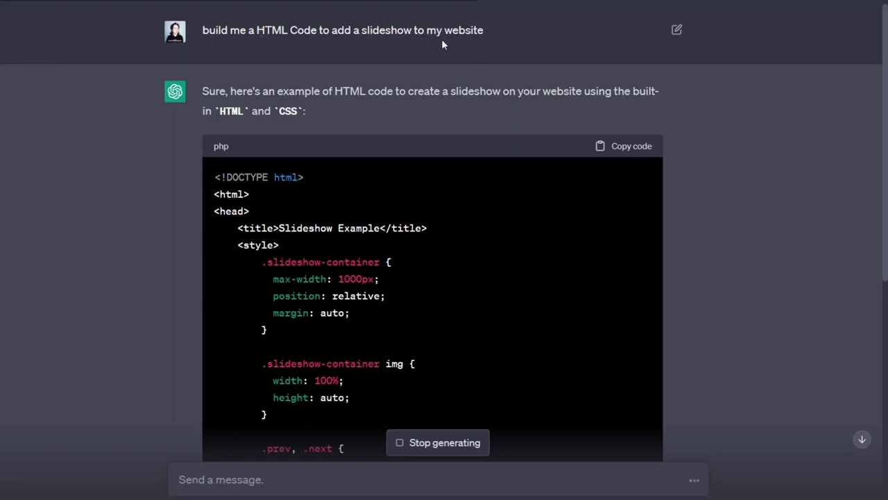
pyautogui.scroll(-8, 547, 173)
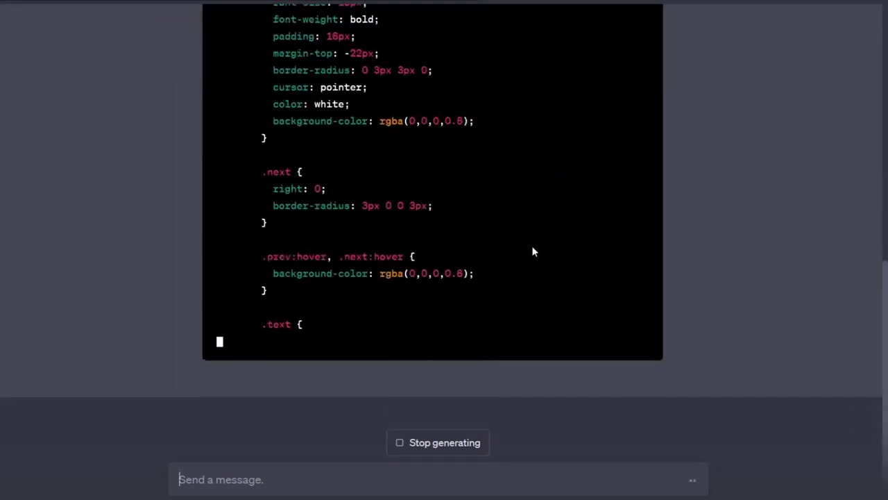
pyautogui.scroll(6, 523, 266)
pyautogui.scroll(-5, 518, 287)
pyautogui.scroll(-2, 521, 293)
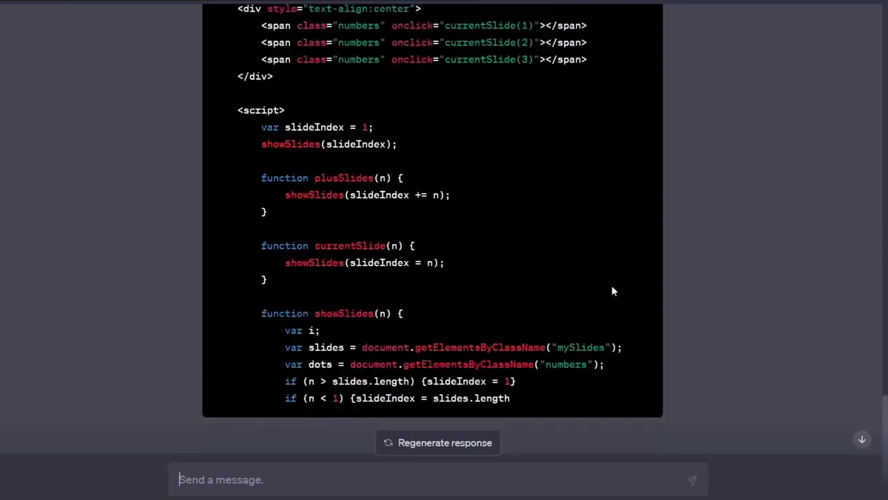
pyautogui.scroll(10, 604, 290)
pyautogui.scroll(6, 601, 294)
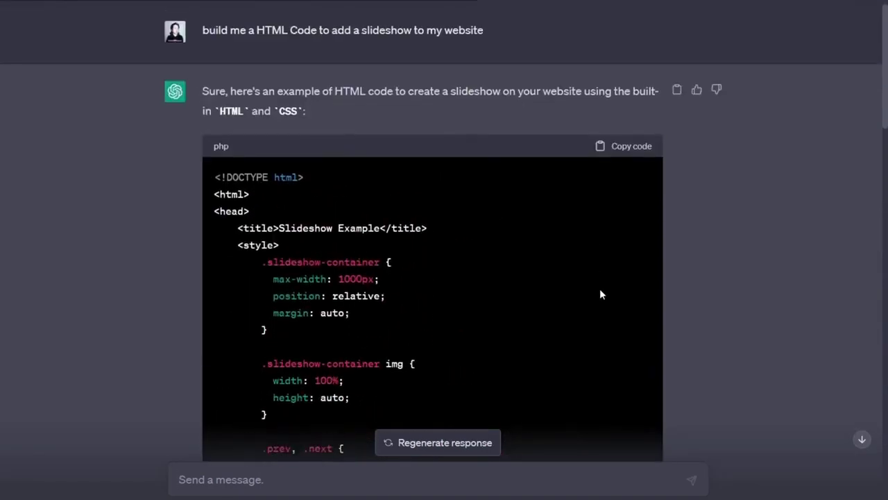
pyautogui.click(614, 149)
# - Switch to the Shopify admin and open the Gallery page's content for editing from the online store's pages
pyautogui.moveTo(141, 498)
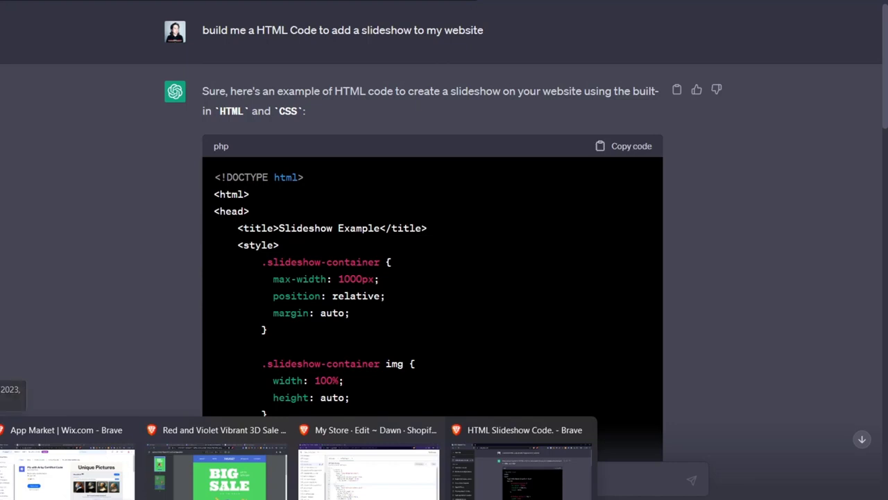
pyautogui.click(394, 470)
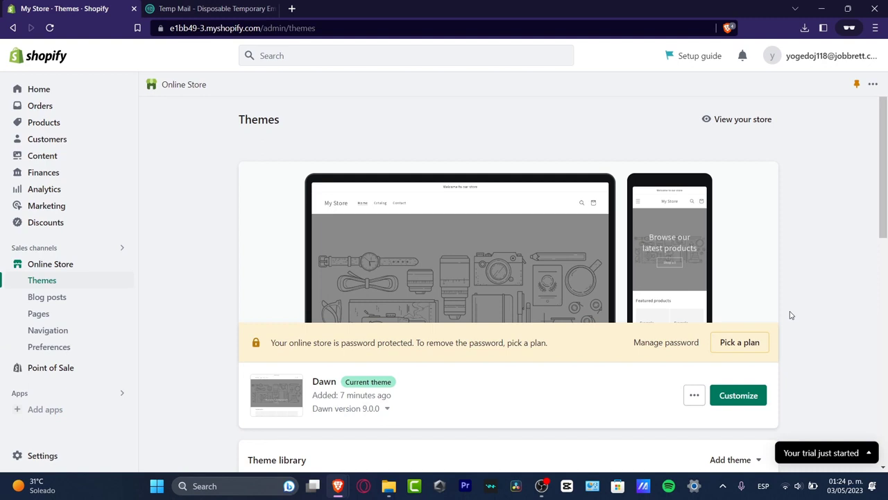
pyautogui.click(63, 312)
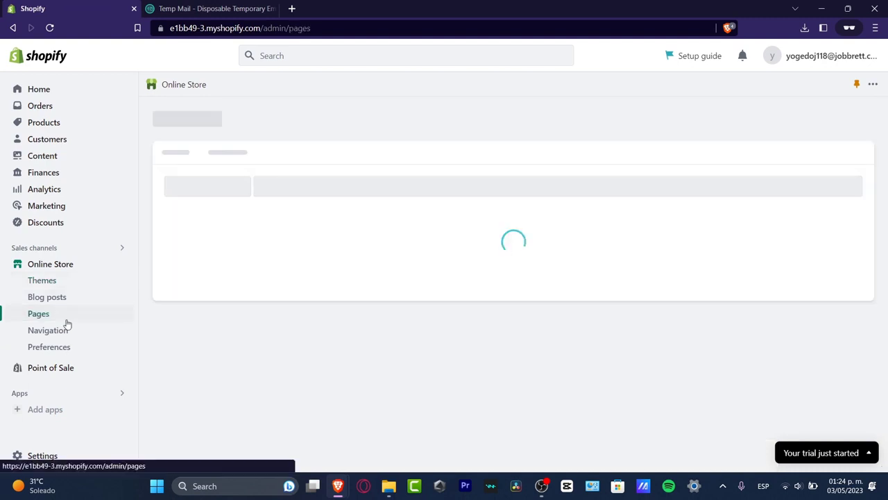
pyautogui.scroll(-2, 391, 341)
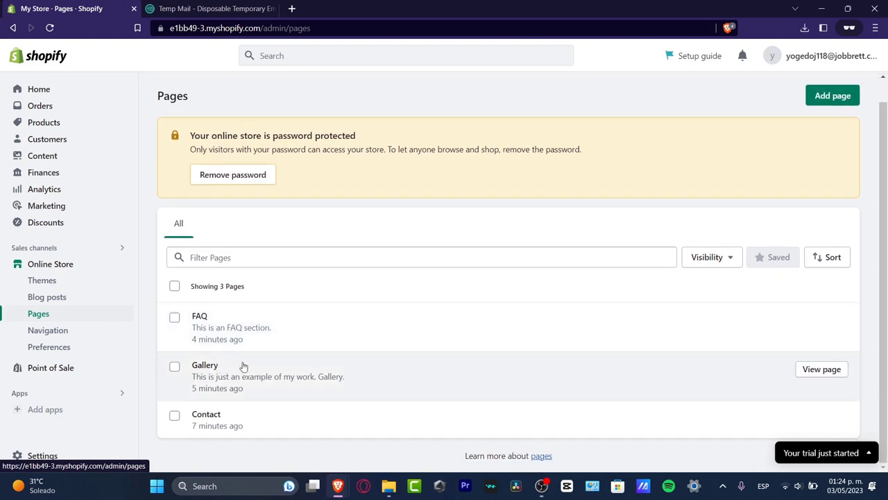
pyautogui.click(819, 372)
pyautogui.click(104, 9)
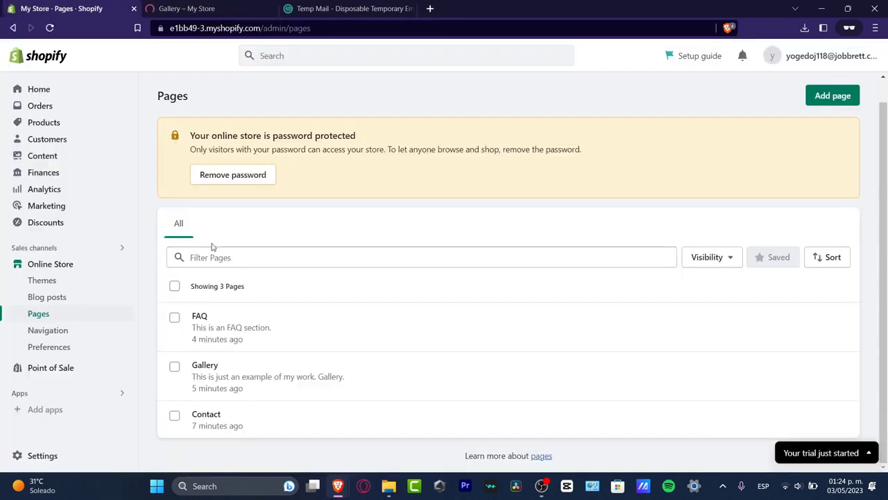
pyautogui.click(215, 370)
pyautogui.click(339, 299)
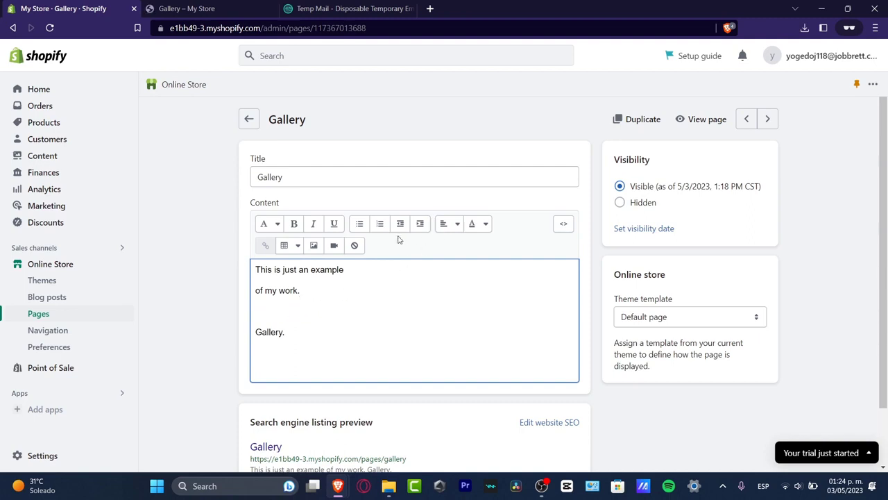
# - Paste the copied slideshow code below the existing paragraphs in the Gallery page's HTML content and save the page
pyautogui.click(561, 226)
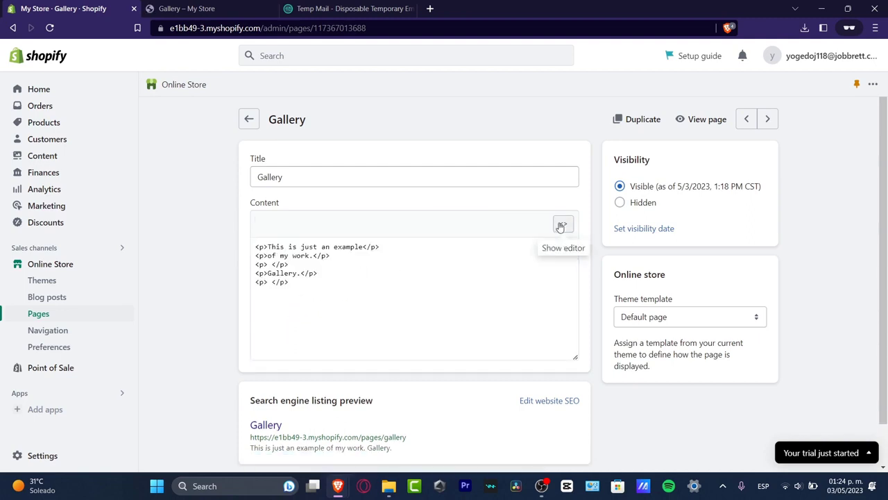
pyautogui.click(357, 292)
pyautogui.press('Return')
pyautogui.hotkey('ctrl', 'v')
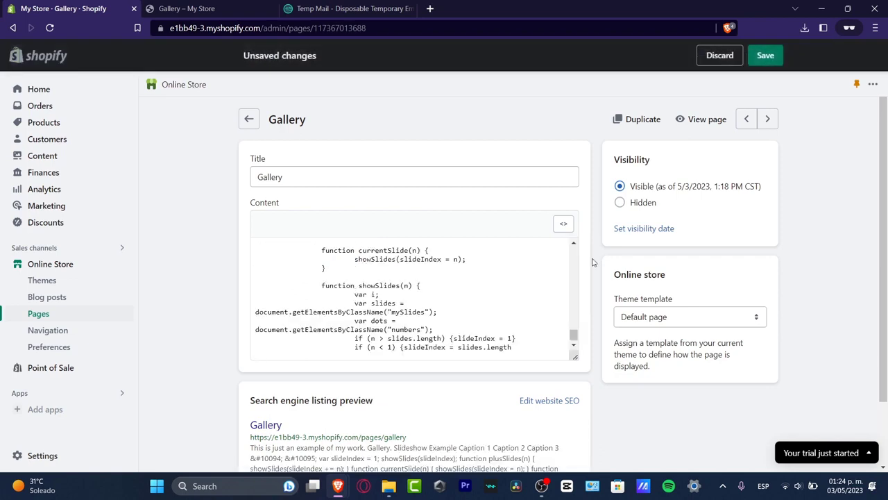
pyautogui.click(764, 56)
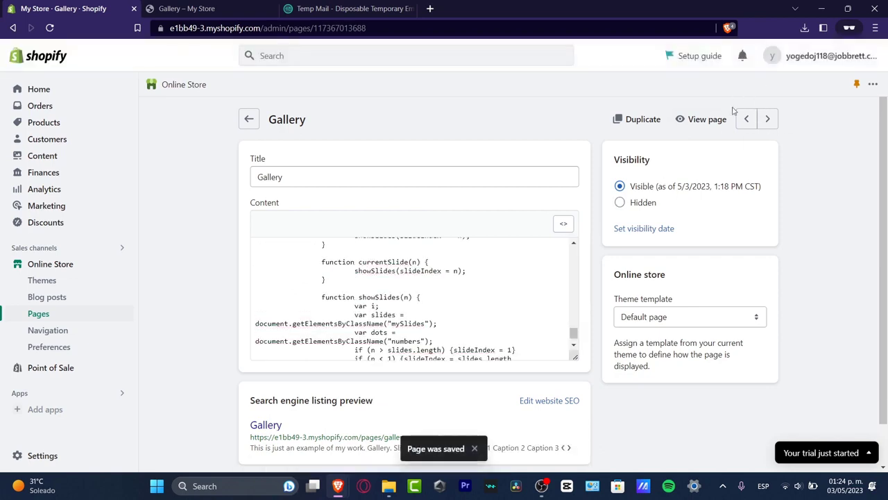
# - View the saved Gallery page in the store and check the slideshow code in the page's HTML content
pyautogui.click(704, 119)
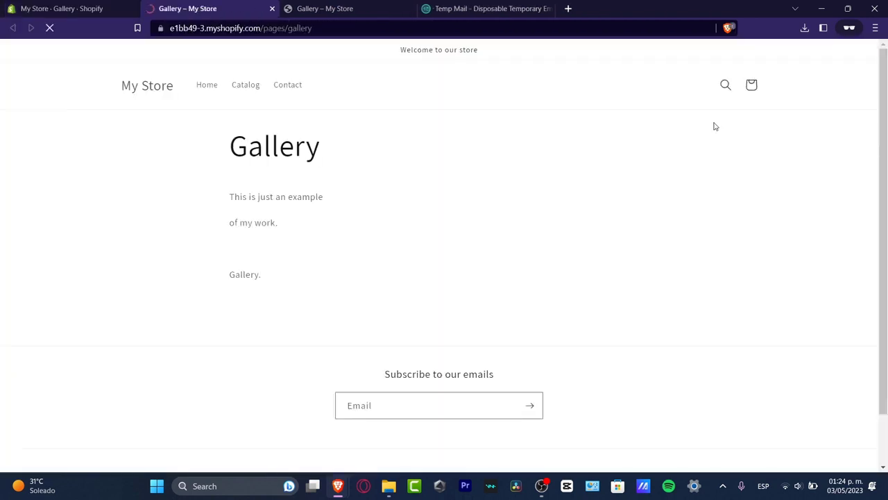
pyautogui.scroll(-1, 463, 292)
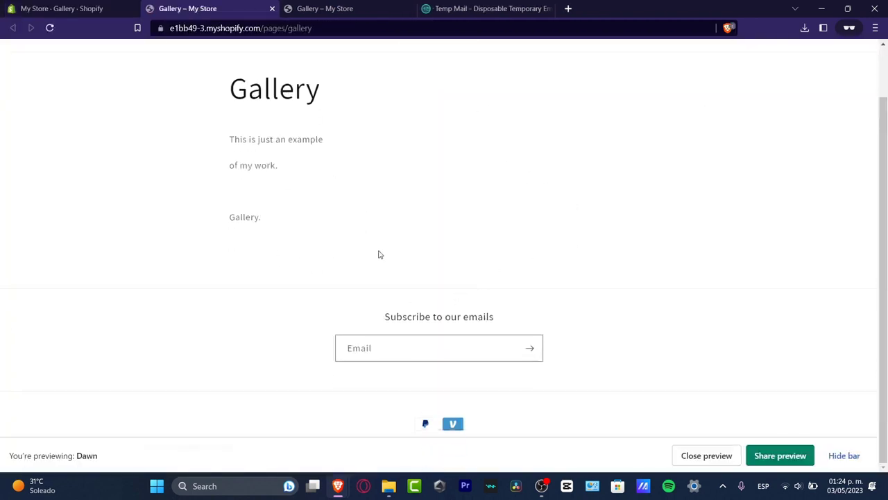
pyautogui.click(77, 8)
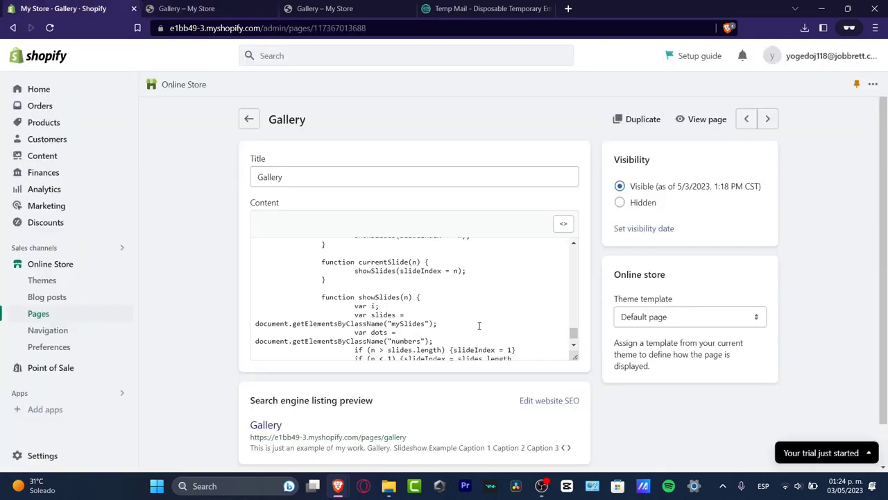
pyautogui.scroll(-1, 479, 319)
pyautogui.scroll(10, 531, 331)
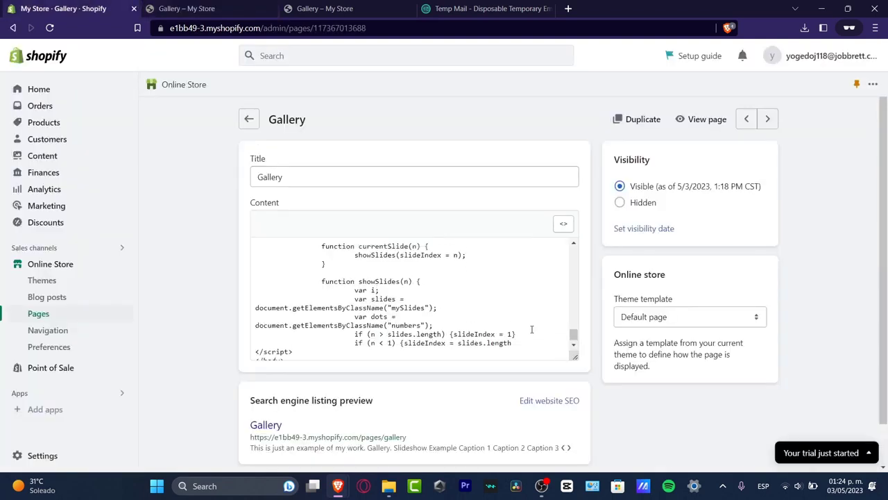
pyautogui.scroll(3, 533, 335)
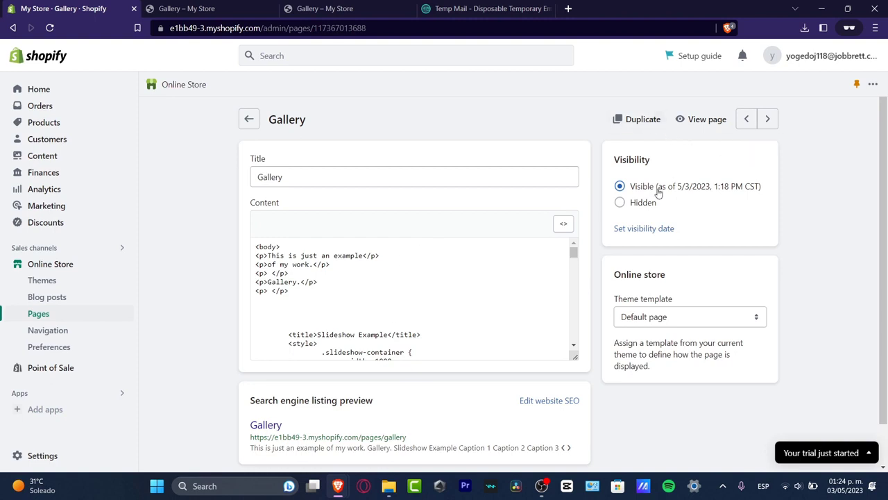
# - Save the store's main menu with the Gallery and FAQ items included, and reopen the menu to check its items
pyautogui.click(63, 264)
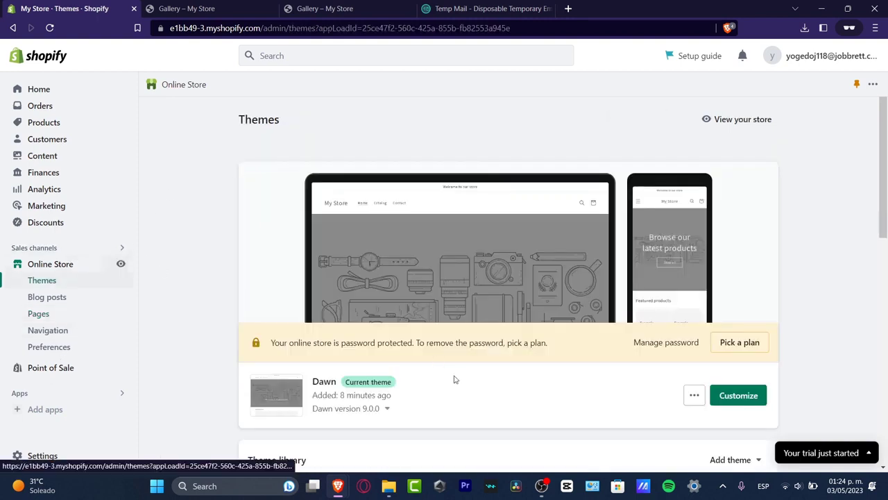
pyautogui.click(729, 393)
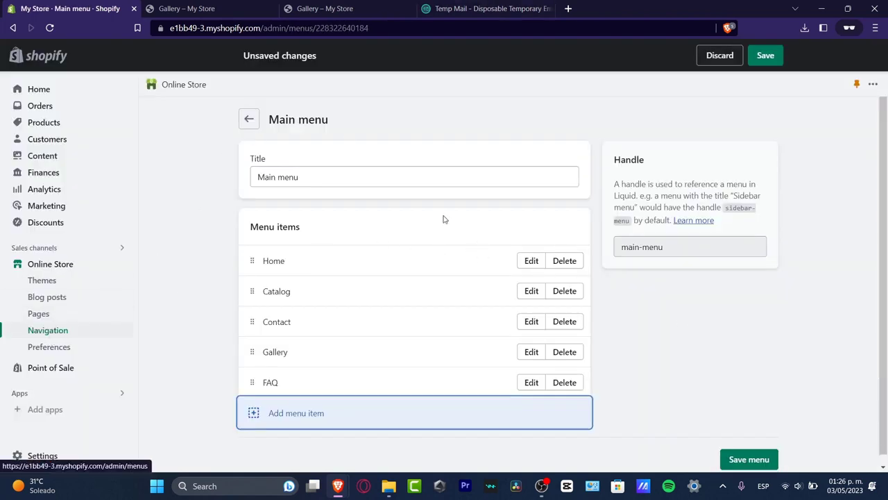
pyautogui.click(756, 459)
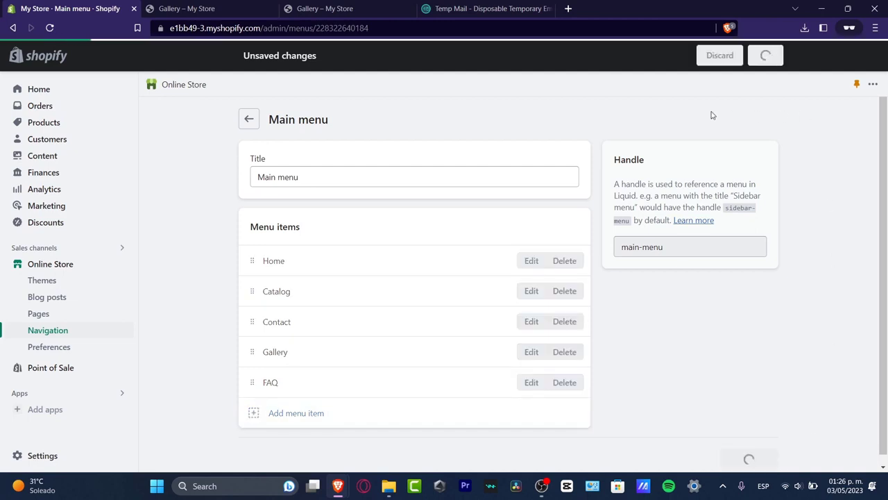
pyautogui.click(249, 119)
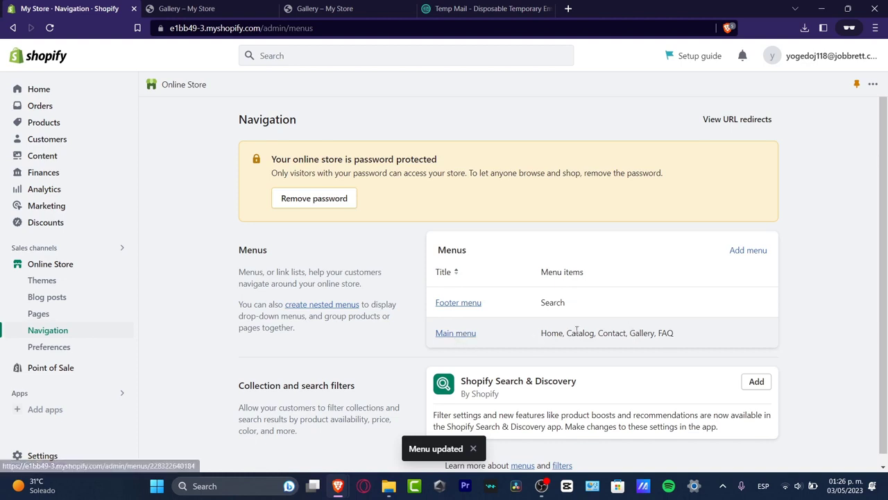
pyautogui.click(447, 336)
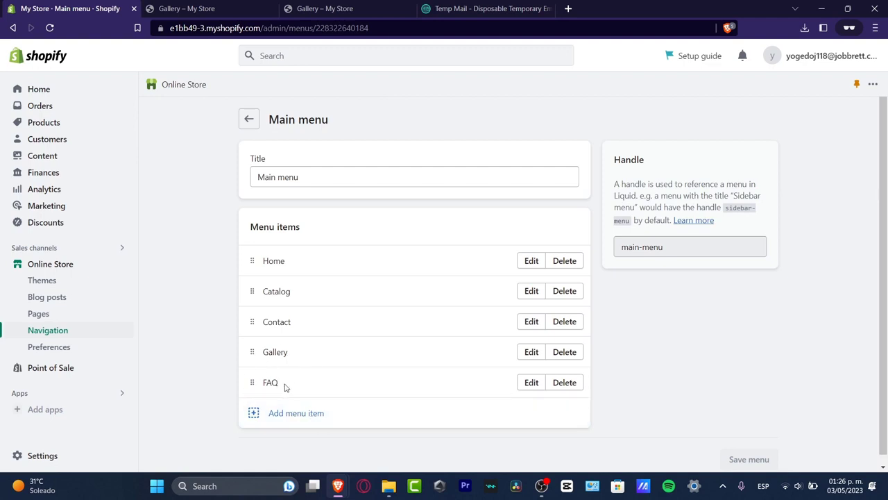
# - Open the current Dawn theme for customizing and preview the Gallery page with its slideshow
pyautogui.click(60, 270)
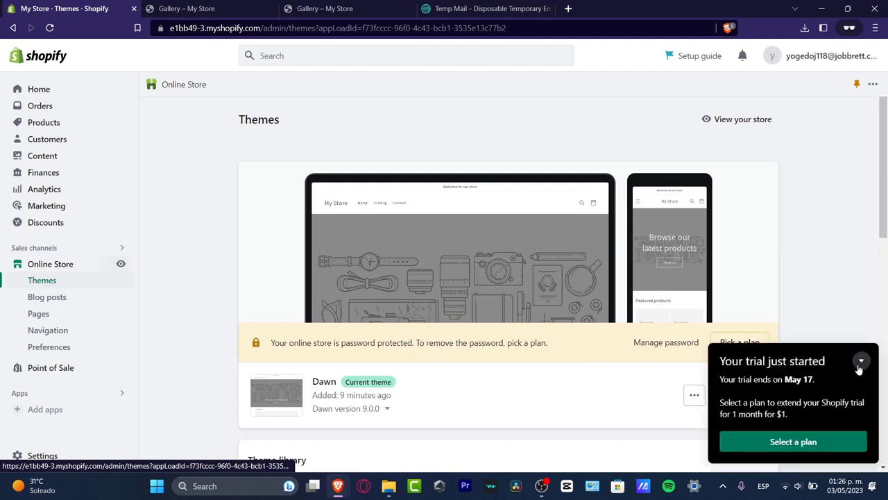
pyautogui.click(860, 362)
pyautogui.click(739, 395)
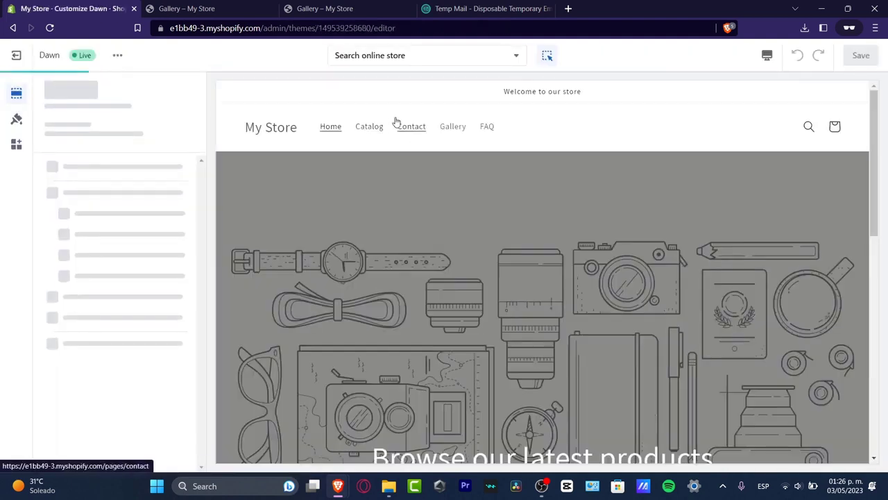
pyautogui.click(456, 131)
pyautogui.click(464, 132)
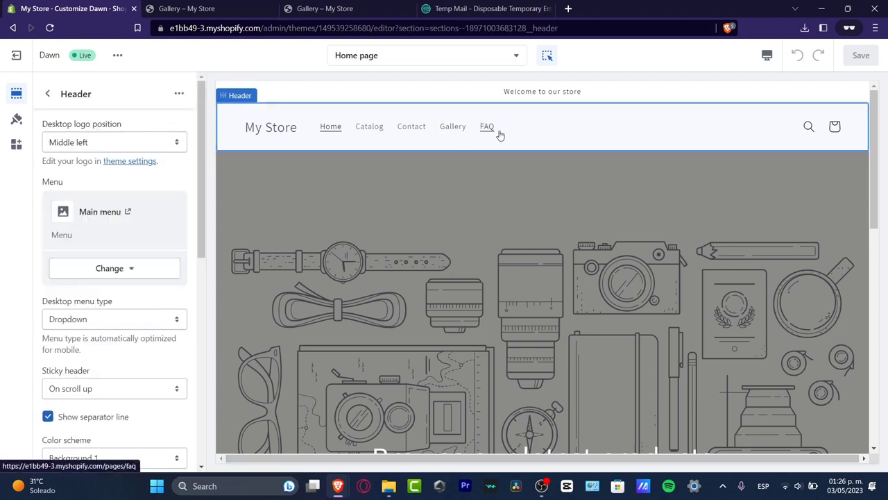
pyautogui.scroll(-4, 670, 233)
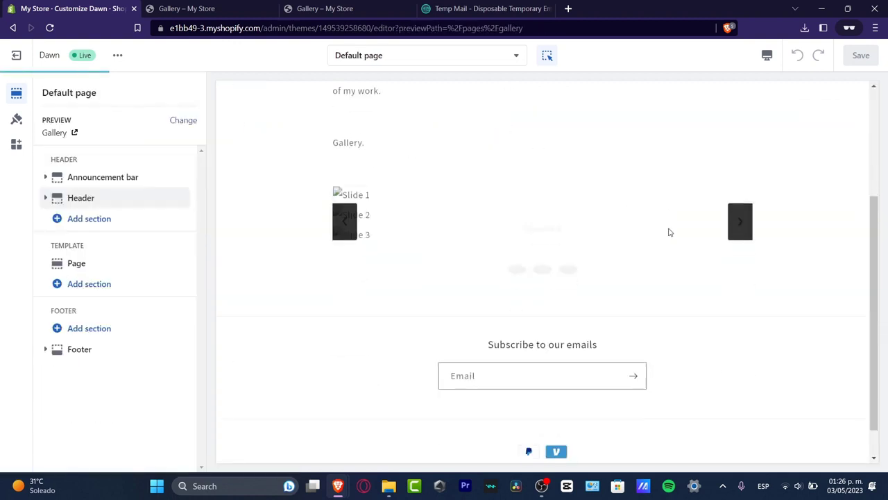
pyautogui.scroll(4, 630, 192)
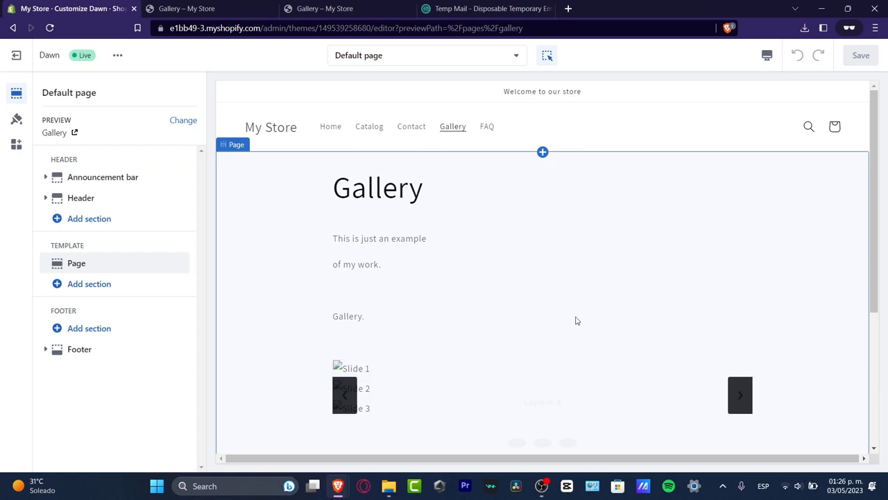
# - Examine the padding, custom CSS and other options of the Gallery template's Page section, and return to the section list
pyautogui.click(616, 391)
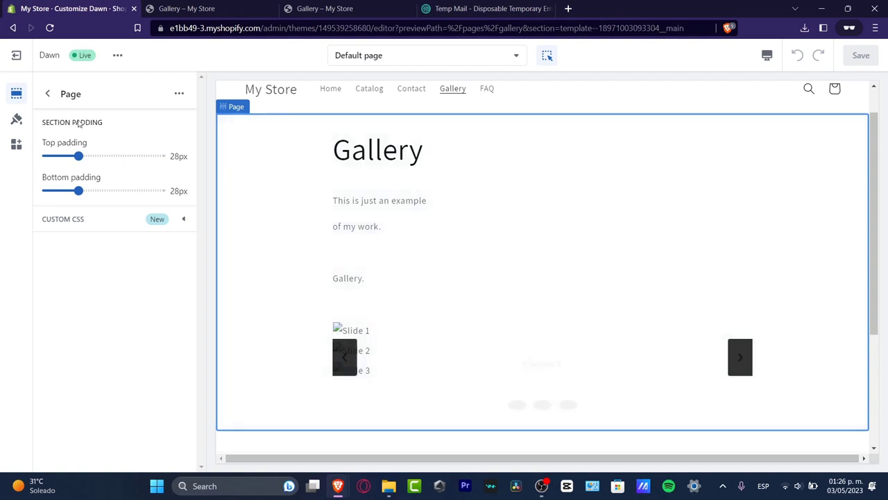
pyautogui.click(112, 225)
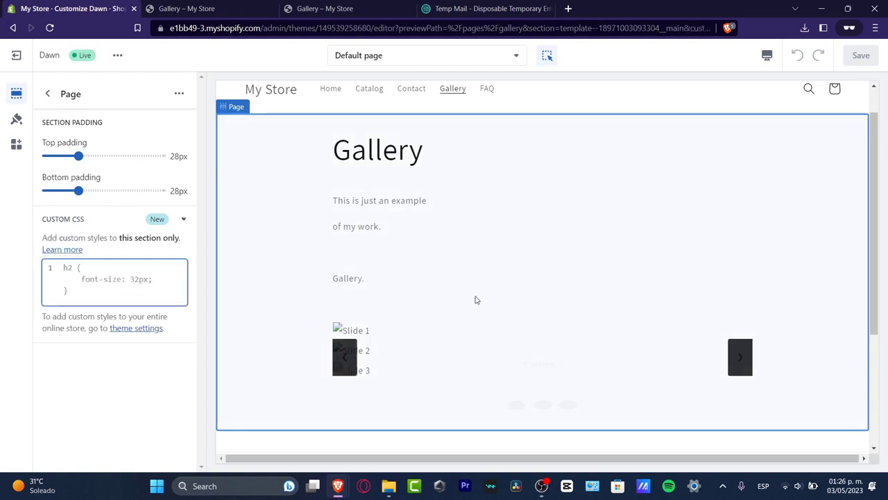
pyautogui.click(178, 94)
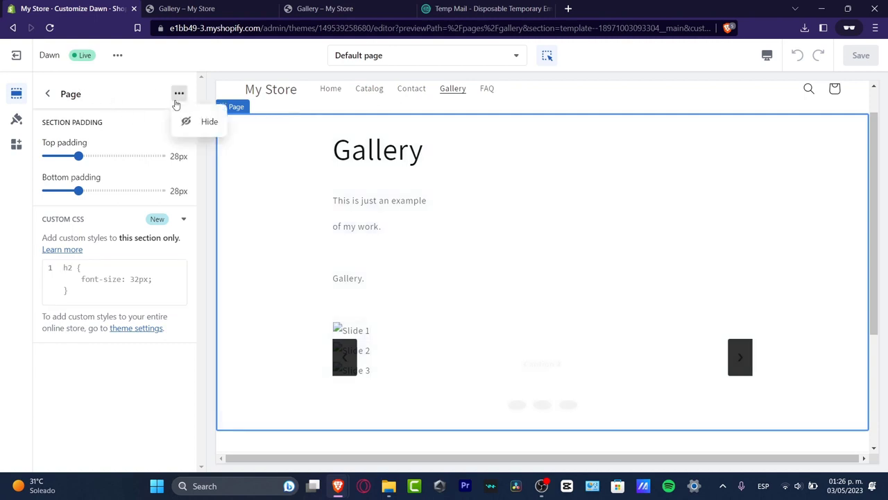
pyautogui.click(46, 94)
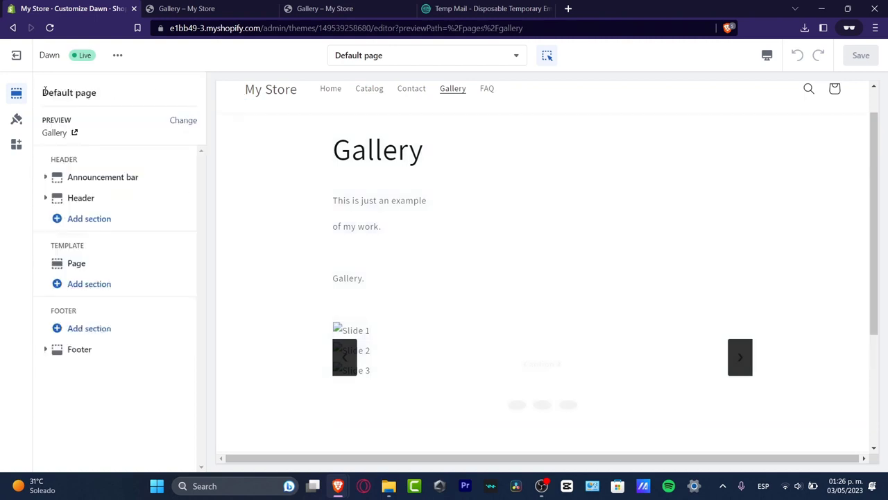
pyautogui.click(88, 263)
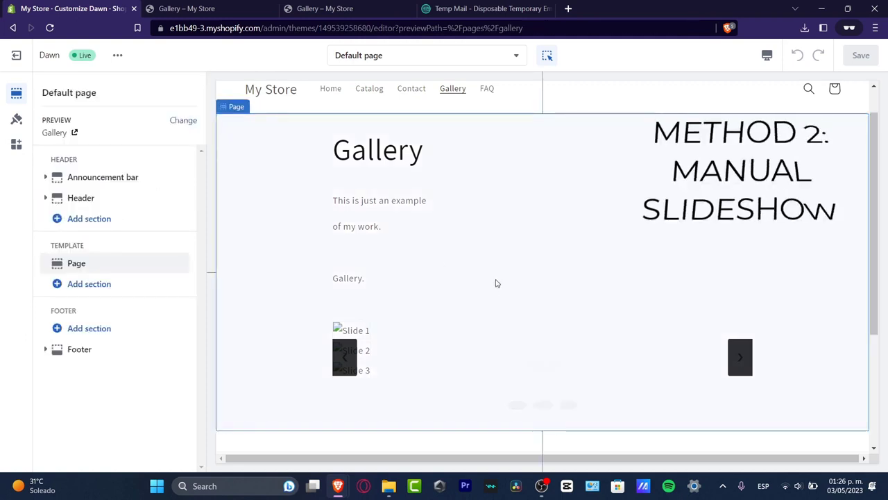
pyautogui.click(451, 335)
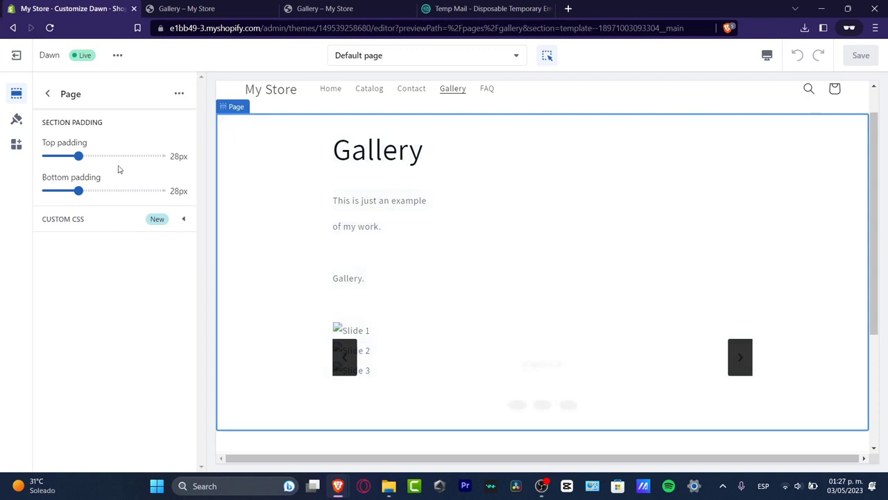
pyautogui.click(48, 94)
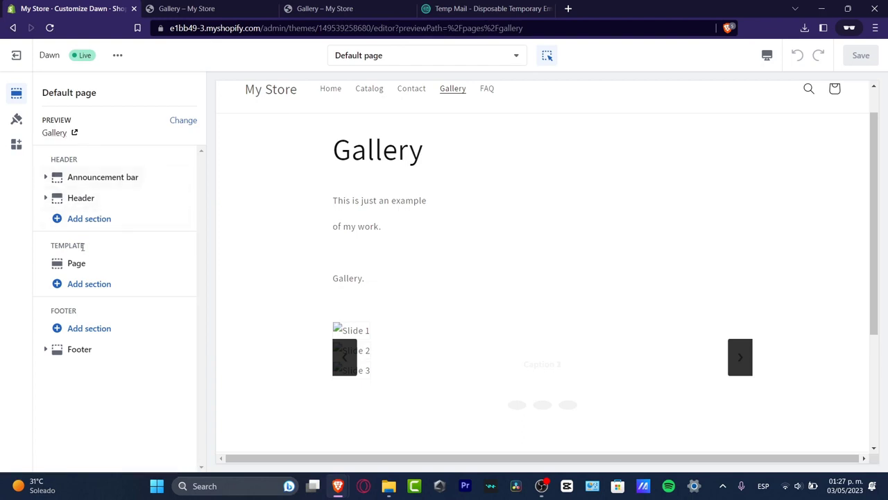
# - Add a Slideshow section to the Gallery page's template and set its image behavior to Ambient movement
pyautogui.click(98, 283)
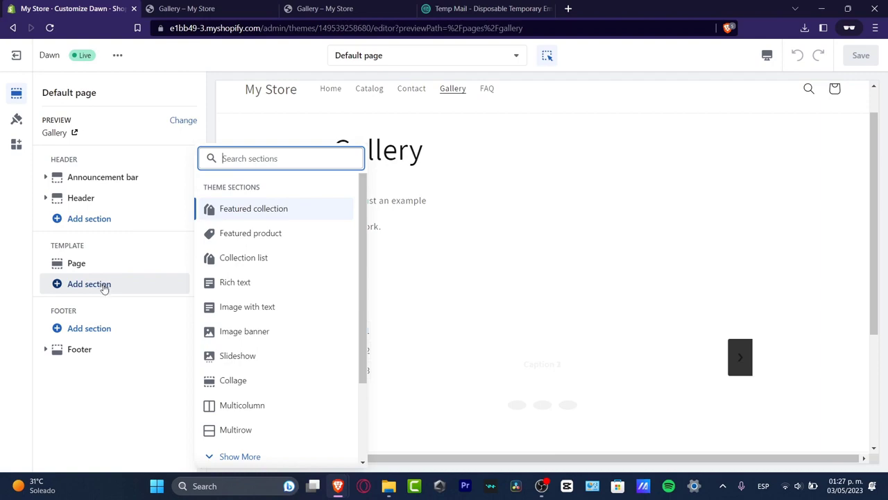
pyautogui.click(212, 360)
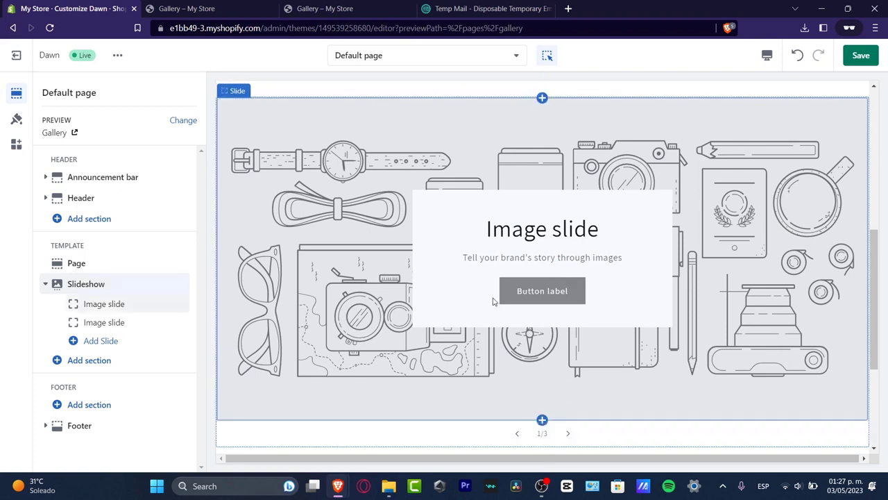
pyautogui.click(129, 285)
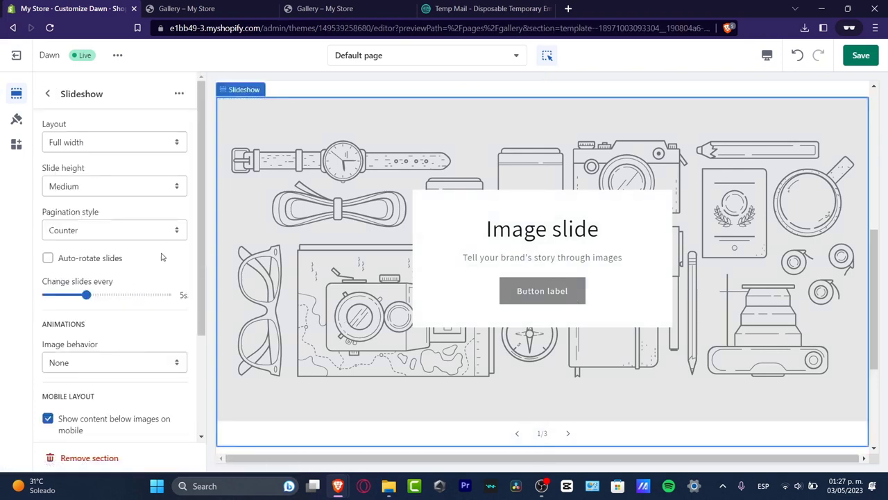
pyautogui.scroll(-2, 161, 257)
pyautogui.click(90, 221)
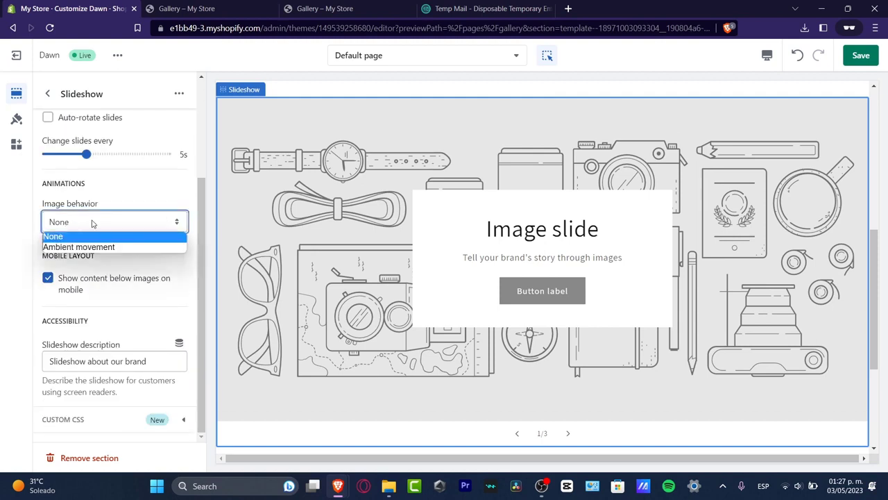
pyautogui.click(119, 244)
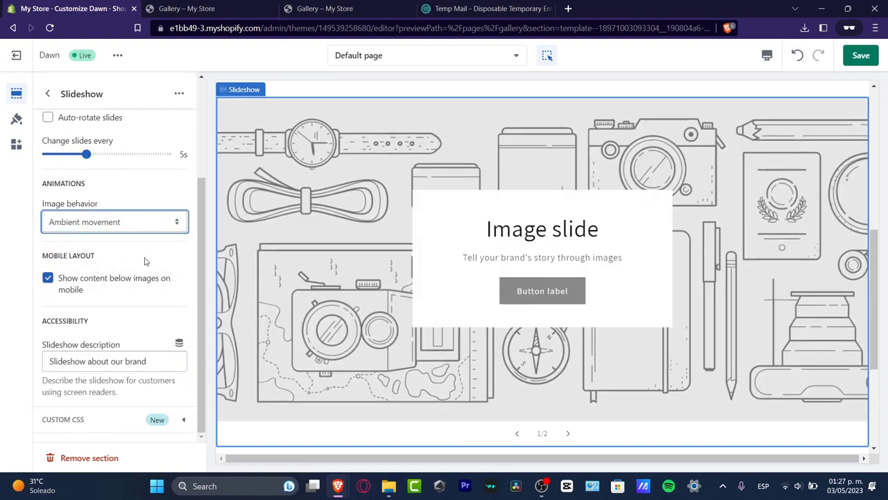
# - Clear the slideshow's accessibility description and return to the section list
pyautogui.tripleClick(162, 368)
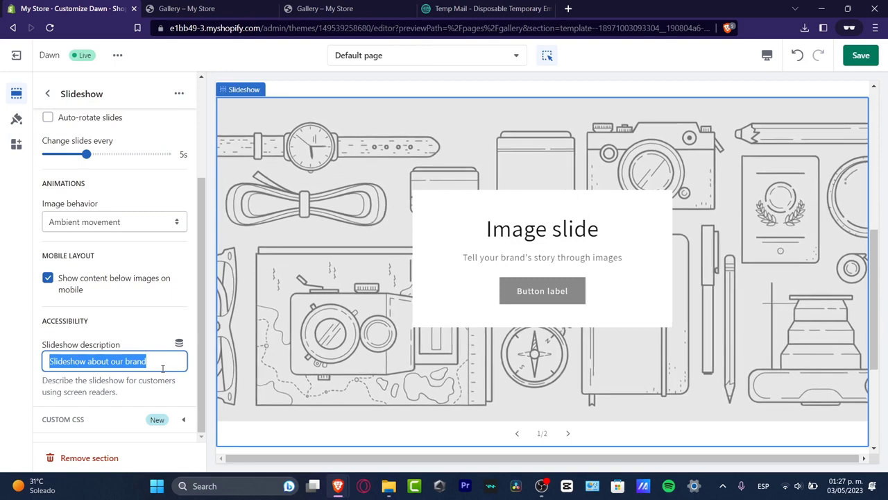
pyautogui.press('BackSpace')
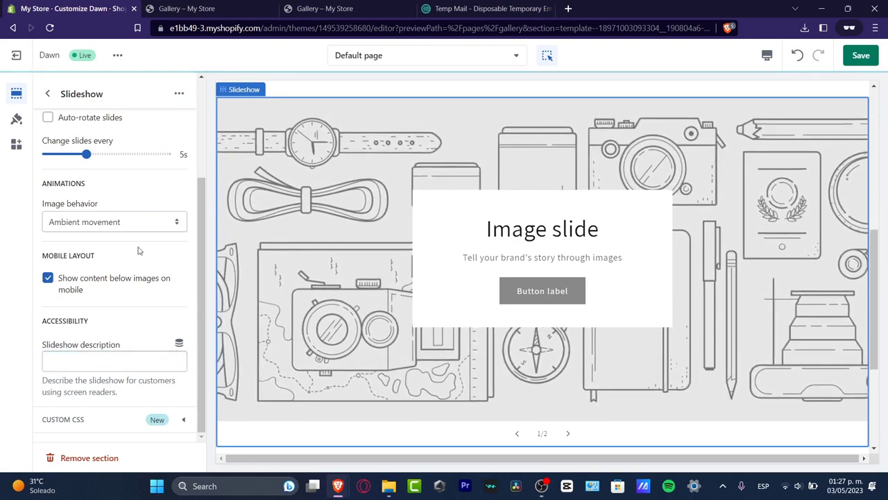
pyautogui.click(48, 95)
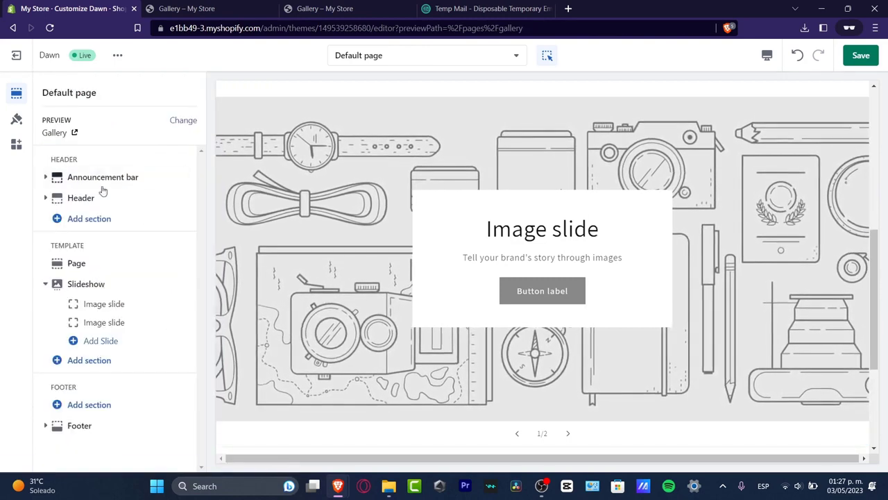
# - Set the first slide's image to the free jade face roller photo from the Staff Favorites category
pyautogui.click(115, 304)
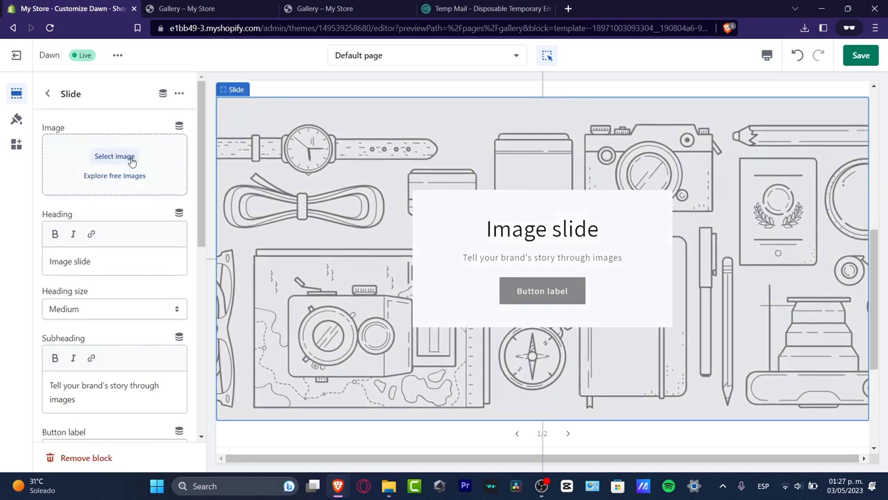
pyautogui.click(130, 179)
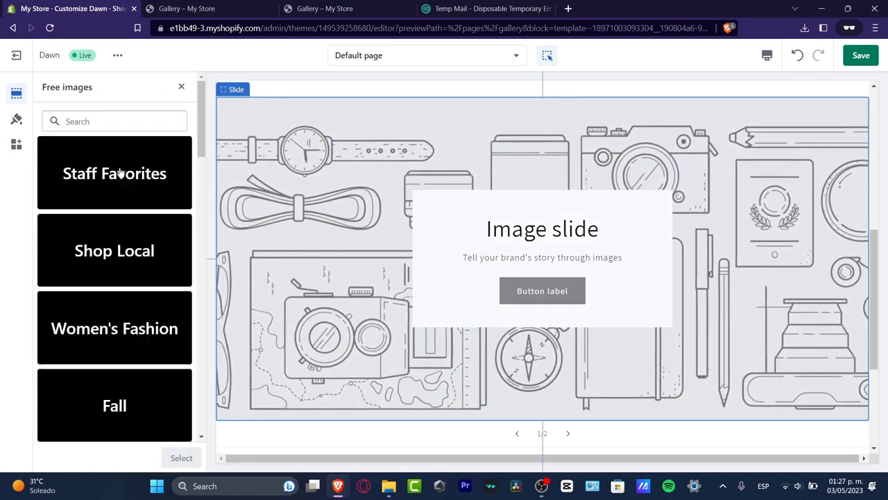
pyautogui.click(127, 200)
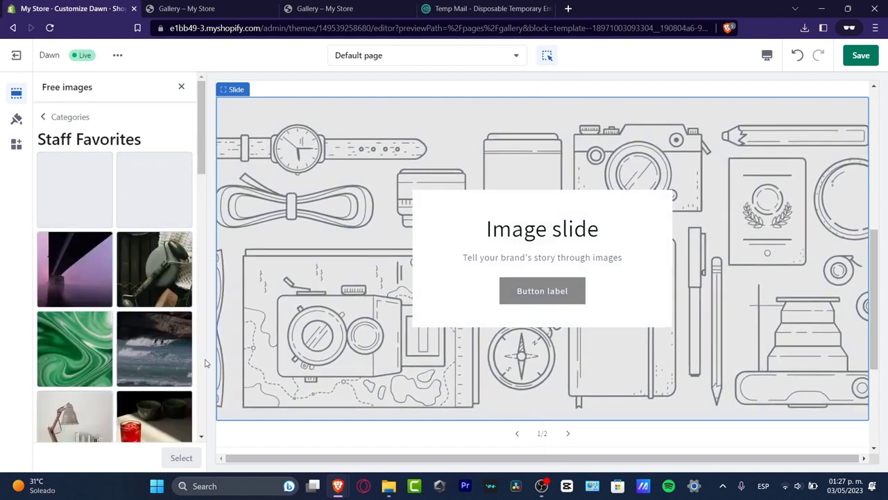
pyautogui.click(147, 272)
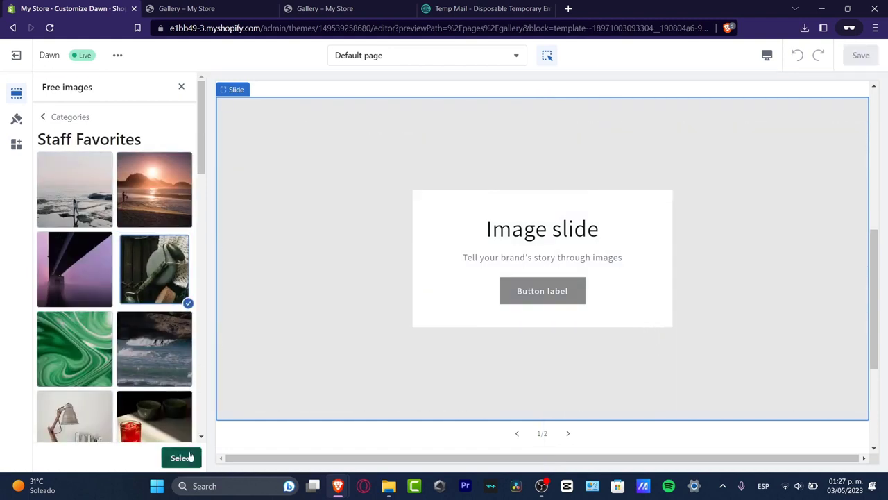
pyautogui.click(85, 277)
pyautogui.click(154, 270)
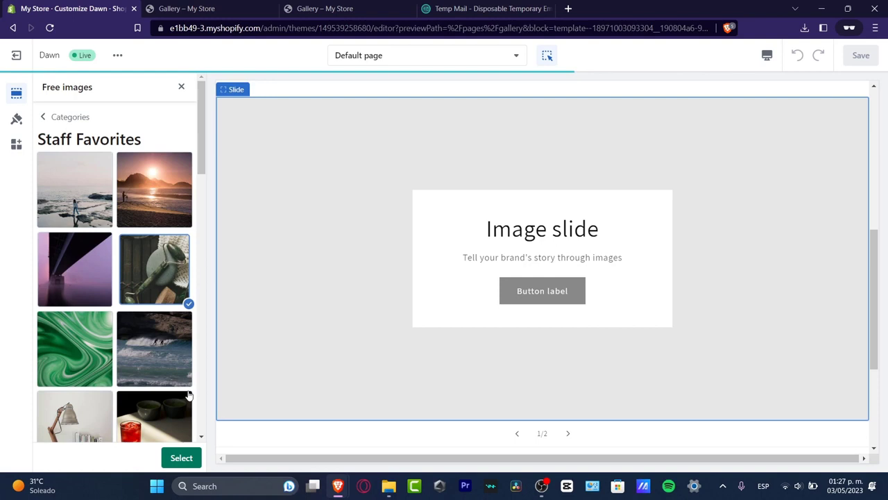
pyautogui.click(184, 458)
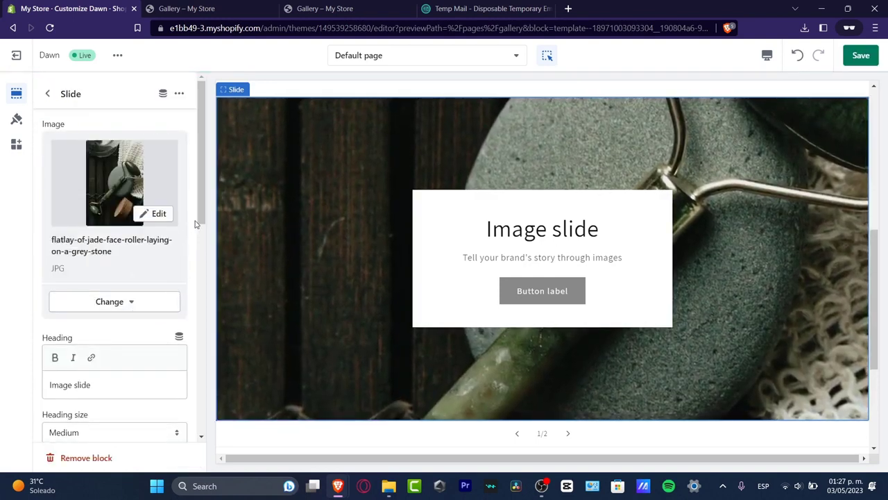
# - Clear the first slide's heading and set its heading size to Small
pyautogui.scroll(-3, 174, 256)
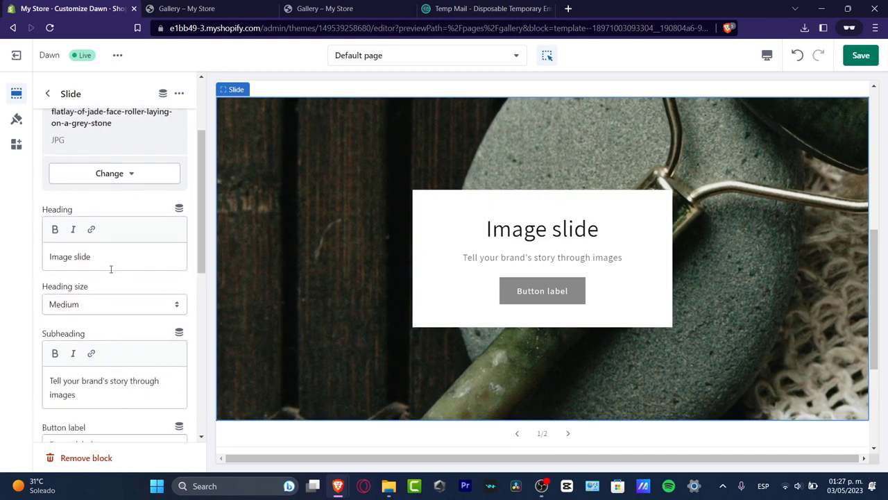
pyautogui.click(99, 258)
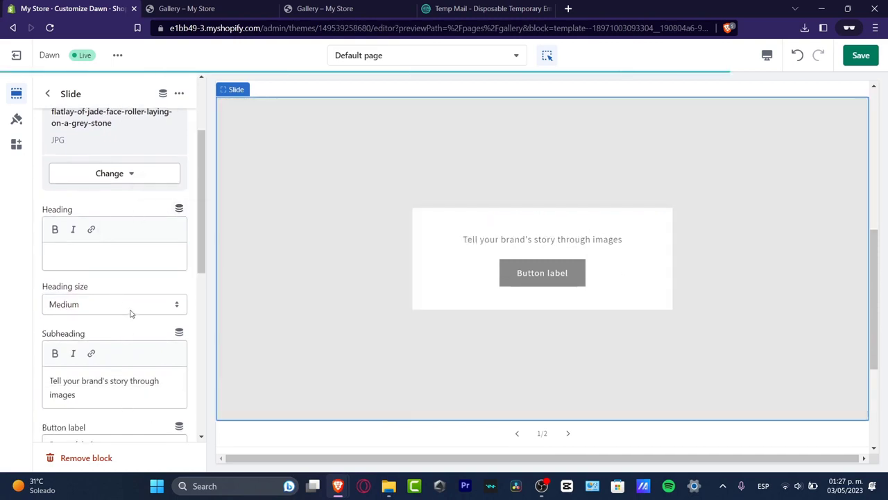
pyautogui.click(131, 308)
pyautogui.click(131, 319)
# - Clear the first slide's subheading and button label
pyautogui.scroll(-3, 105, 283)
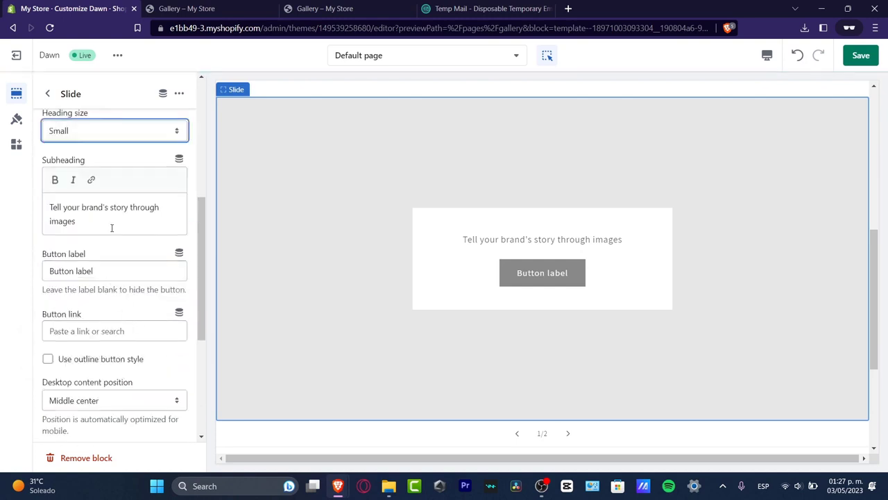
pyautogui.moveTo(114, 226); pyautogui.dragTo(25, 208)
pyautogui.press('BackSpace')
pyautogui.tripleClick(119, 264)
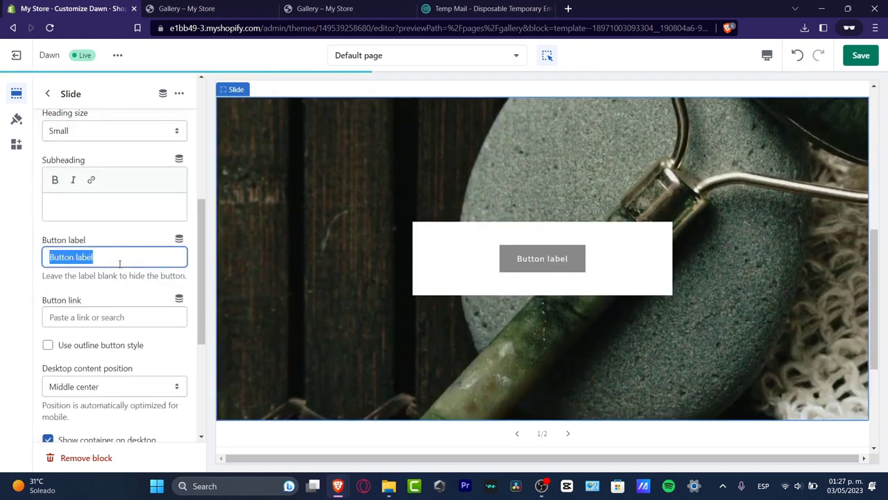
pyautogui.press('BackSpace')
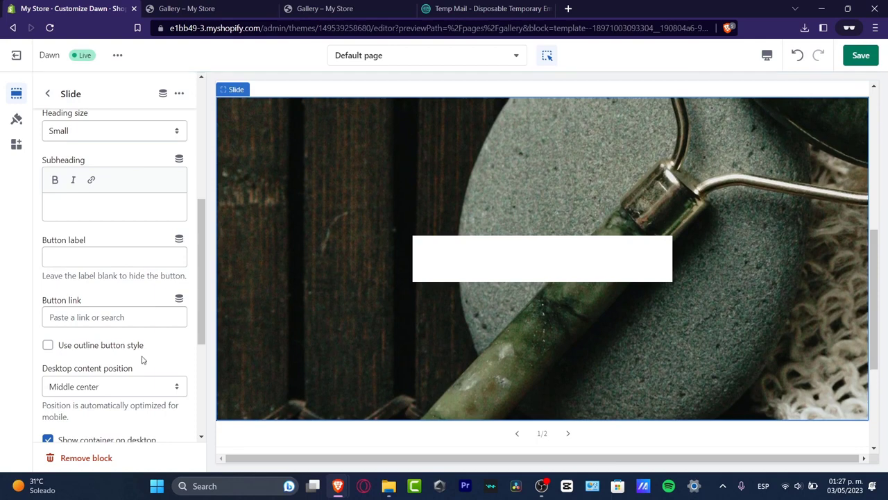
# - Turn off the first slide's container on desktop, save the theme and return to the section list
pyautogui.scroll(-3, 146, 354)
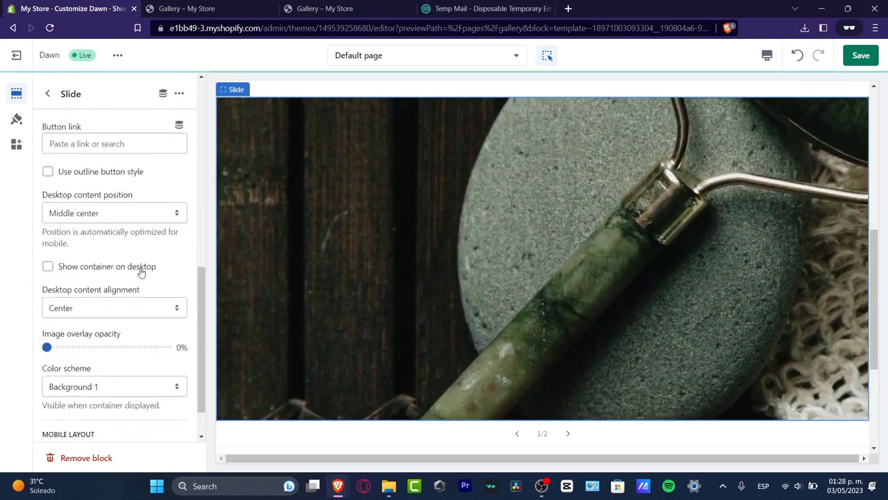
pyautogui.scroll(-3, 506, 279)
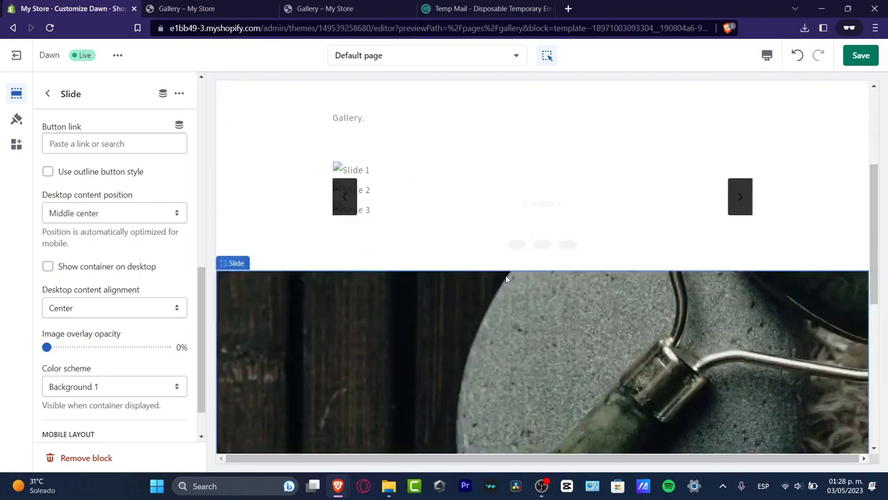
pyautogui.scroll(-1, 136, 336)
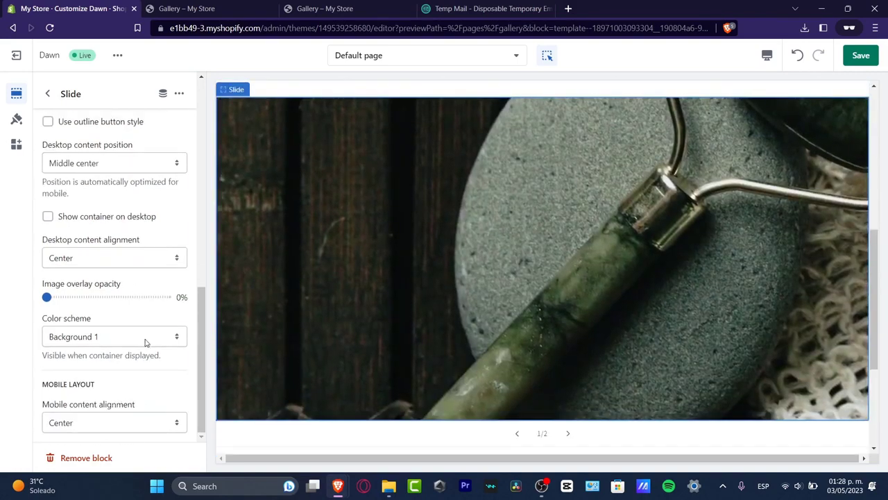
pyautogui.click(860, 57)
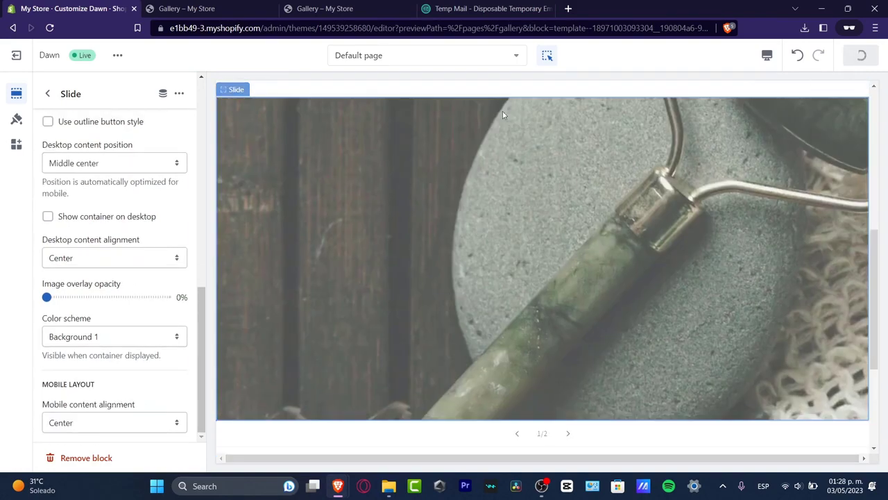
pyautogui.click(51, 97)
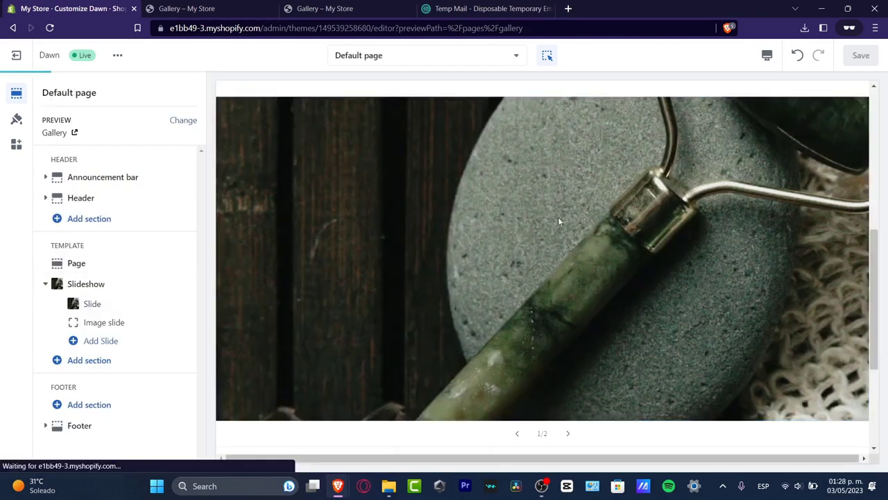
# - Set the second slide's image to the free desk lamp and books photo from the Staff Favorites category
pyautogui.click(114, 324)
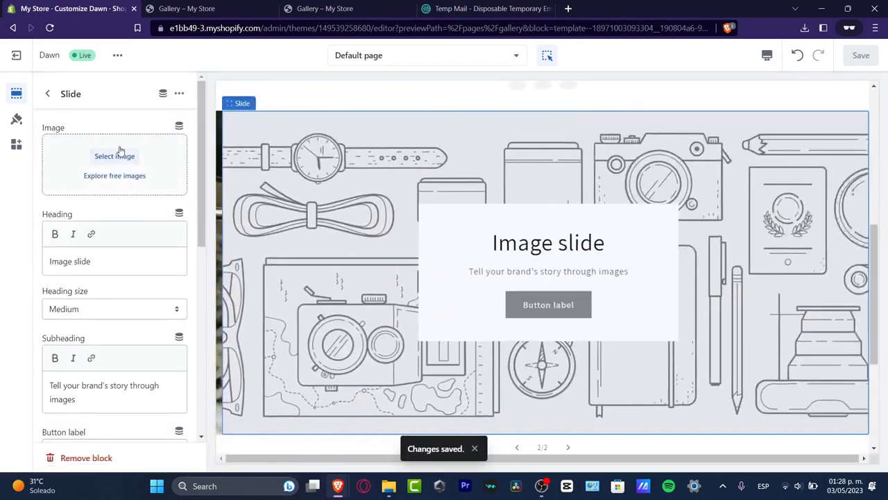
pyautogui.click(115, 176)
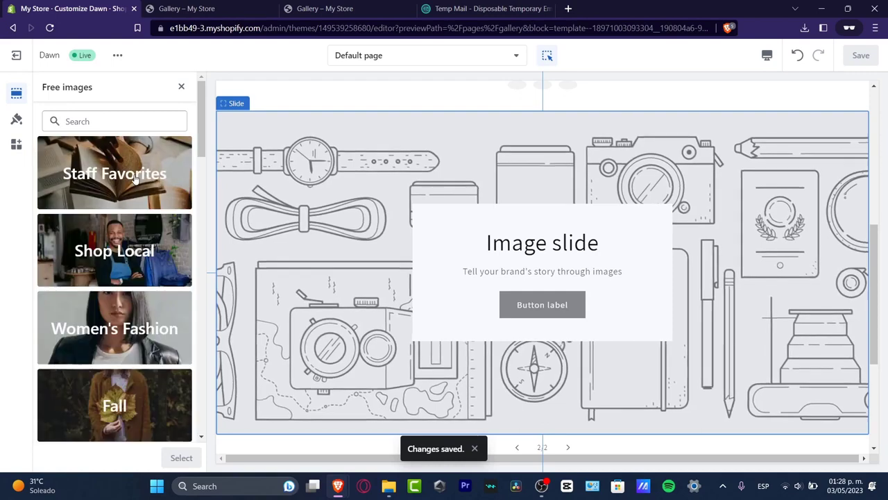
pyautogui.click(136, 179)
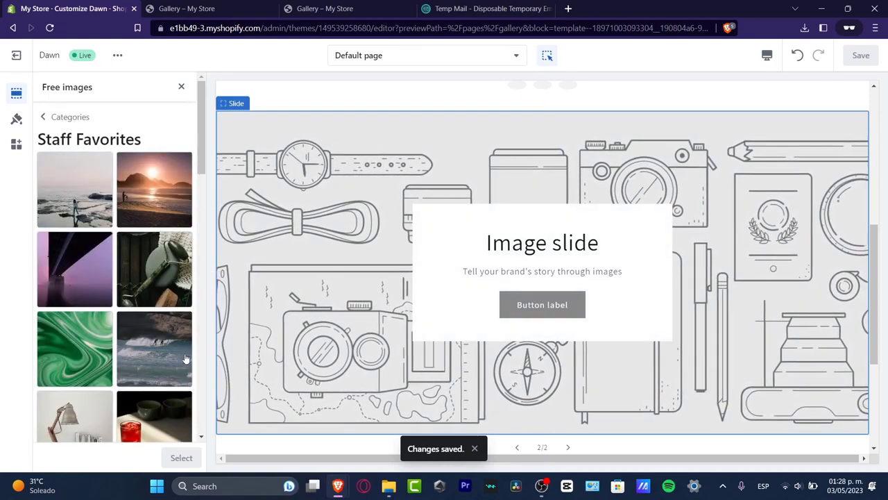
pyautogui.click(76, 417)
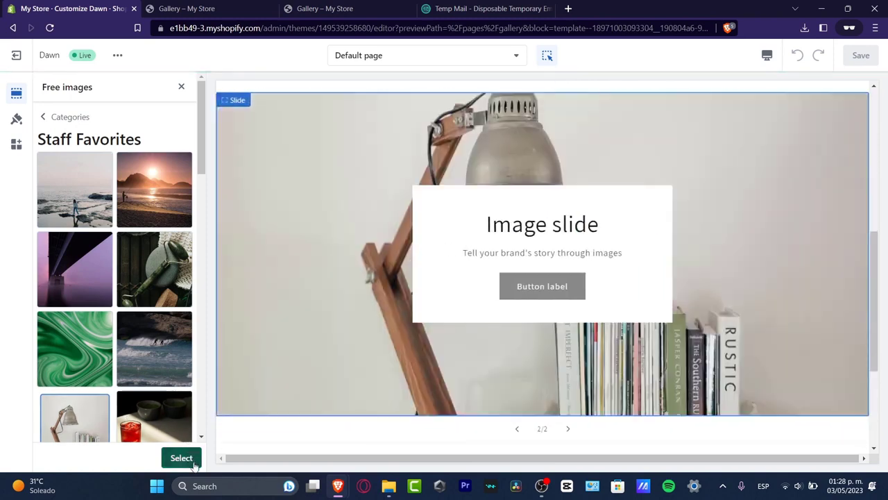
pyautogui.click(182, 458)
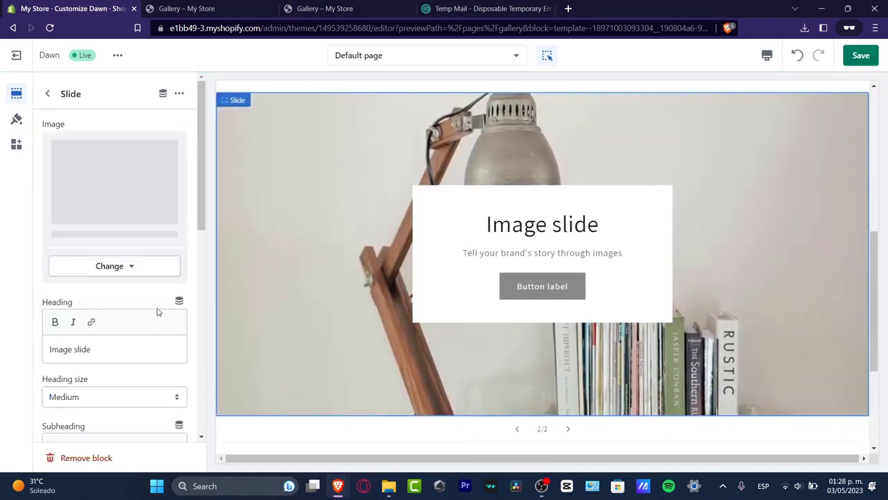
# - Clear the second slide's heading and subheading
pyautogui.scroll(-3, 144, 344)
pyautogui.tripleClick(108, 203)
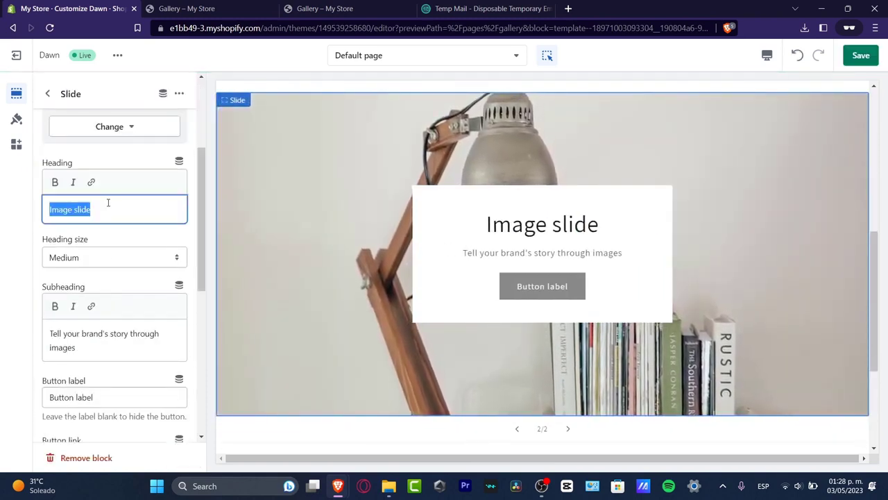
pyautogui.tripleClick(113, 345)
pyautogui.press('BackSpace')
# - Turn off the second slide's container on desktop and save the theme
pyautogui.scroll(-3, 113, 343)
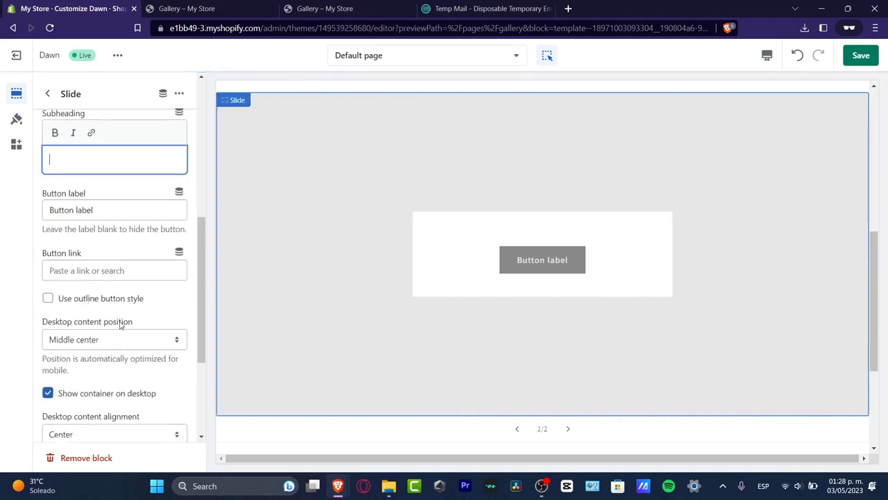
pyautogui.scroll(-3, 120, 324)
pyautogui.click(130, 216)
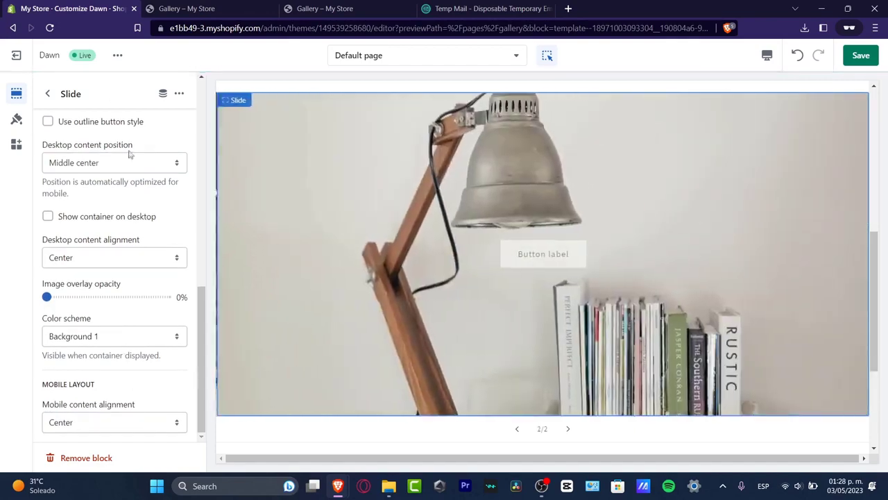
pyautogui.click(863, 56)
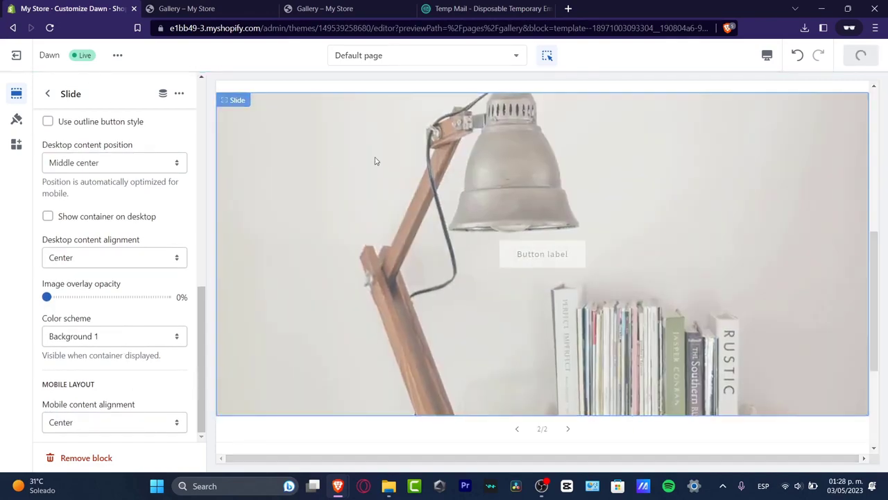
# - Clear the second slide's button label to hide its button
pyautogui.scroll(3, 151, 260)
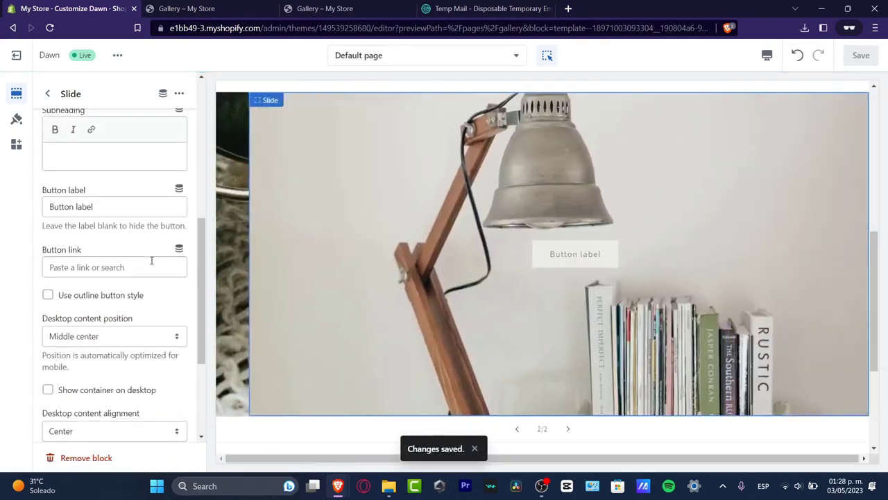
pyautogui.tripleClick(108, 206)
pyautogui.press('BackSpace')
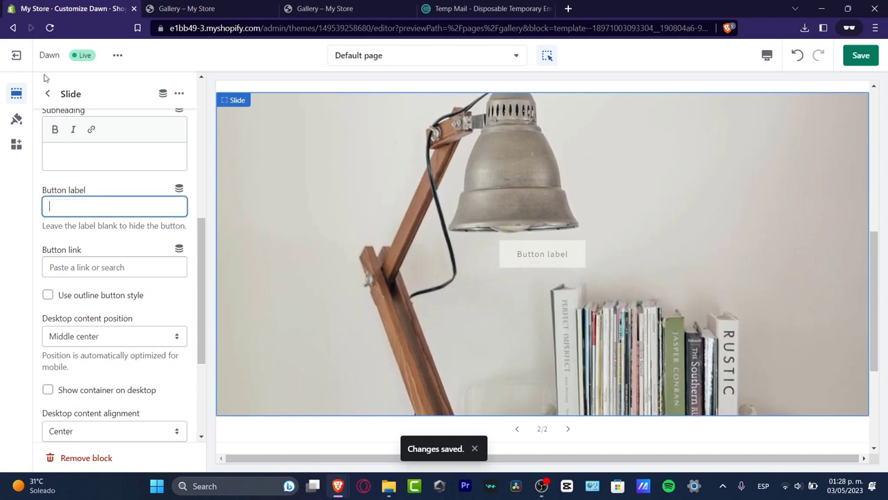
# - Add a third slide to the slideshow using the free smartwatch arm close-up photo from Staff Favorites
pyautogui.click(48, 93)
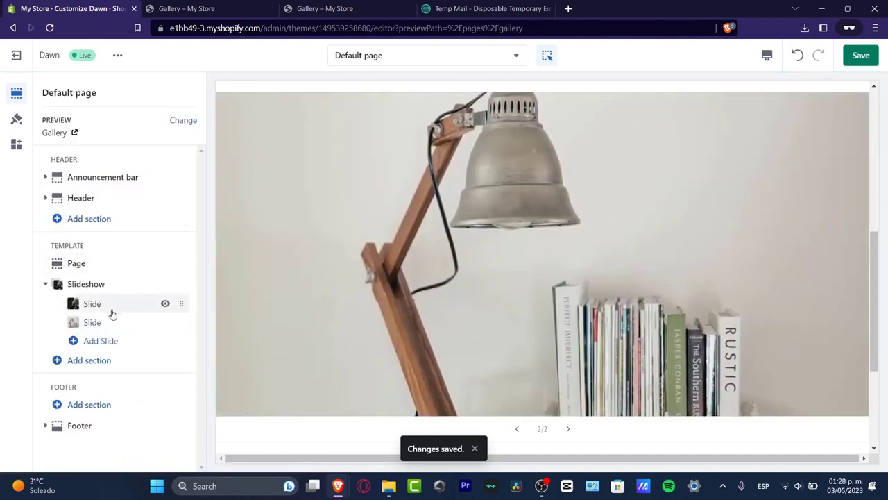
pyautogui.click(119, 342)
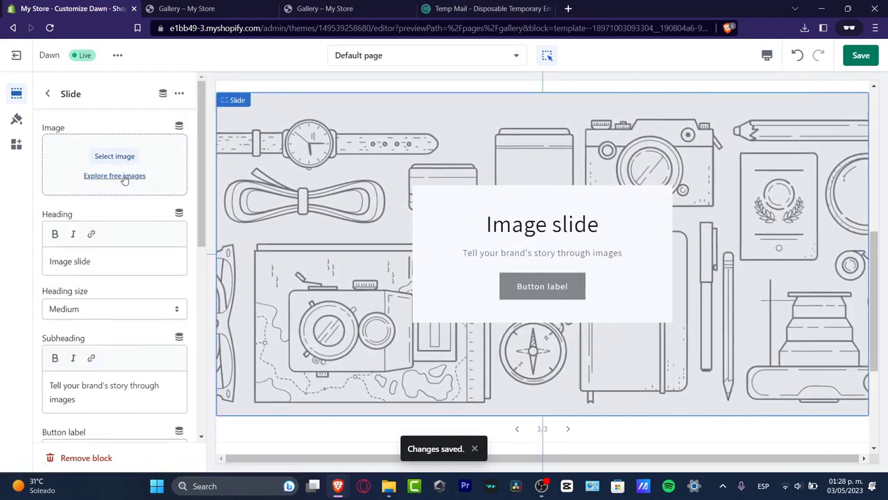
pyautogui.click(123, 175)
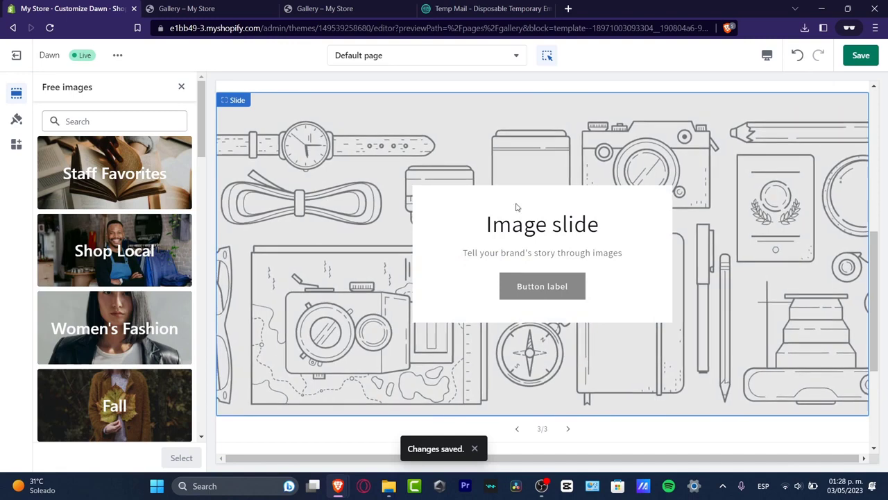
pyautogui.click(116, 168)
pyautogui.scroll(-3, 152, 277)
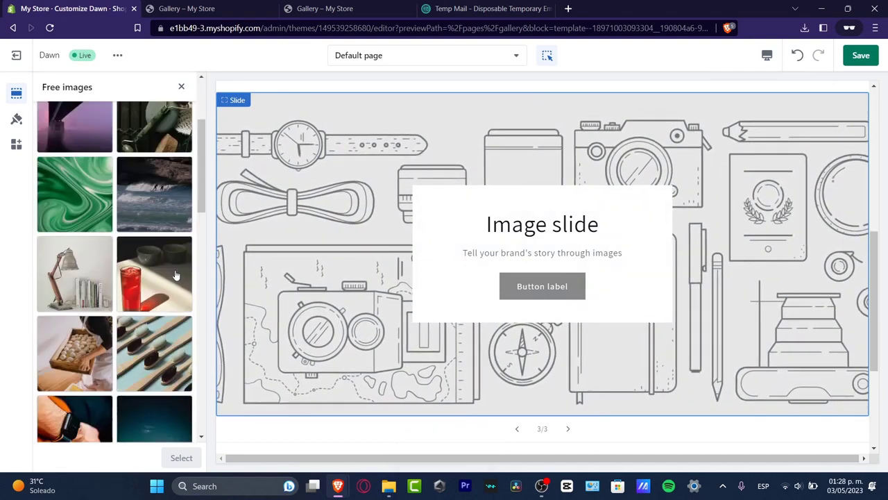
pyautogui.click(79, 430)
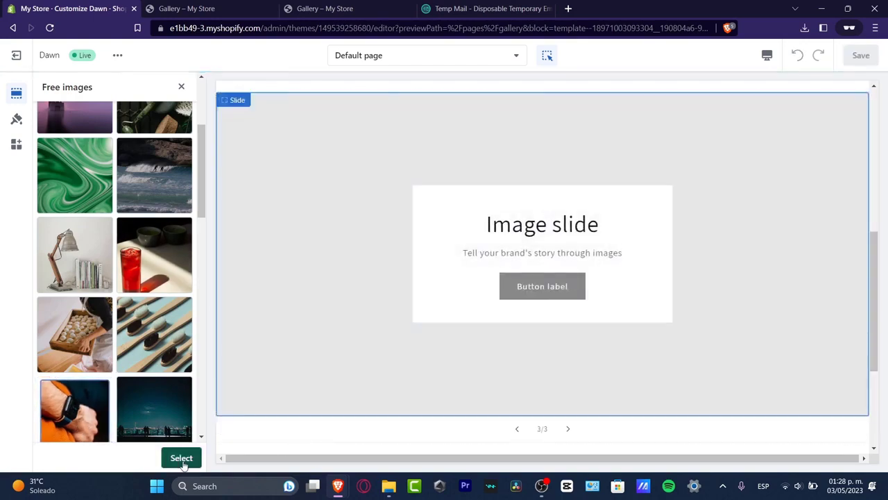
pyautogui.click(183, 462)
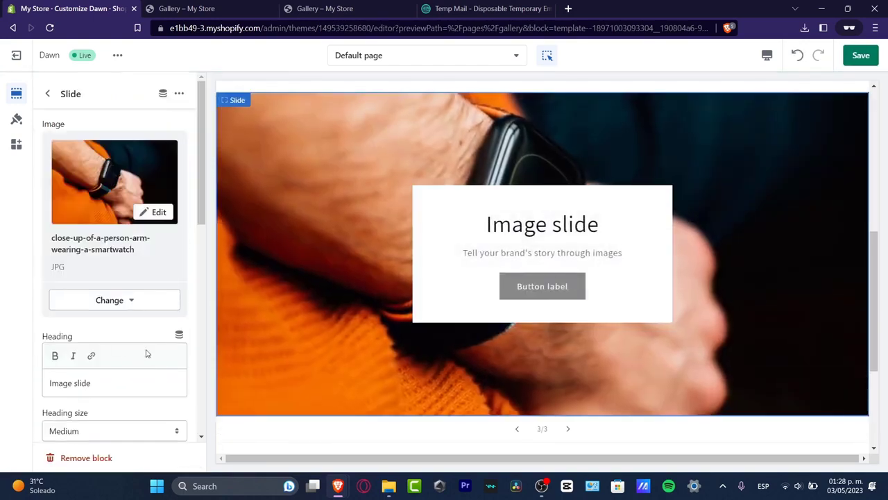
# - Clear the third slide's heading and subheading
pyautogui.tripleClick(124, 376)
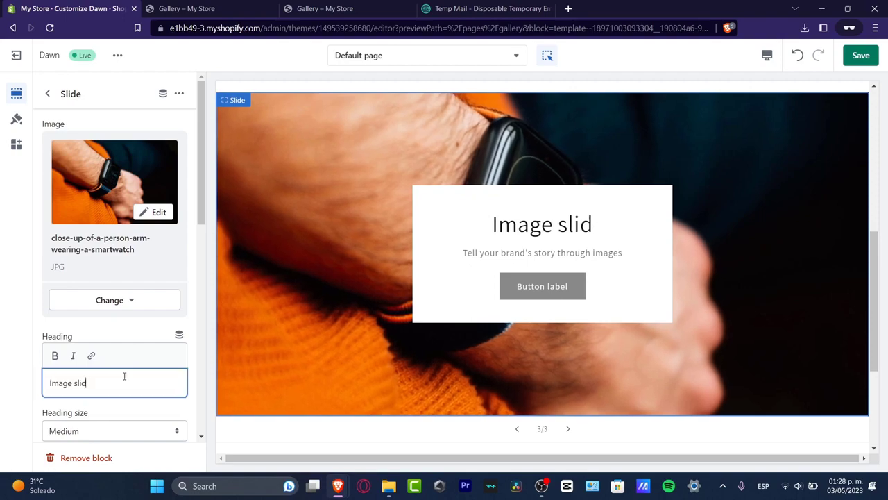
pyautogui.press('BackSpace')
pyautogui.press('BackSpace')
pyautogui.press('BackSpace')
pyautogui.press('BackSpace')
pyautogui.press('BackSpace')
pyautogui.press('BackSpace')
pyautogui.press('BackSpace')
pyautogui.press('BackSpace')
pyautogui.press('BackSpace')
pyautogui.press('BackSpace')
pyautogui.scroll(-3, 120, 287)
pyautogui.tripleClick(120, 341)
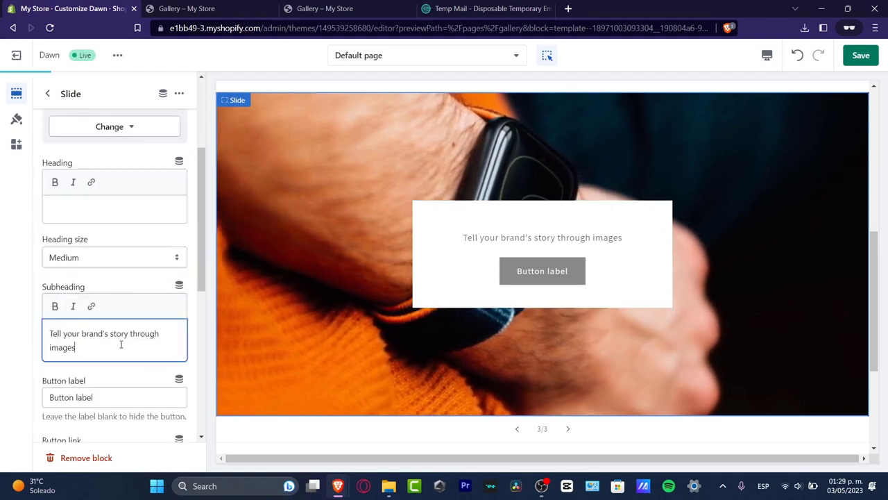
pyautogui.press('BackSpace')
# - Turn on the outline button style for the third slide and set its button label to "Shop now"
pyautogui.scroll(-3, 123, 326)
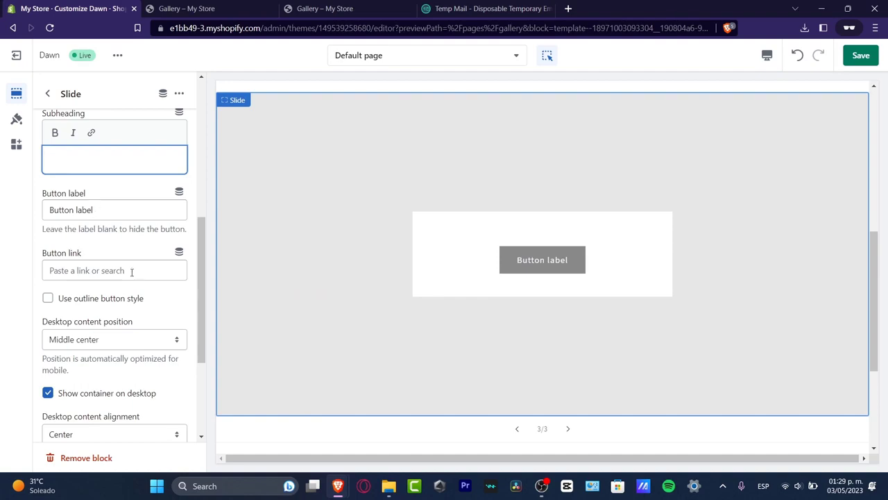
pyautogui.click(131, 271)
pyautogui.click(123, 298)
pyautogui.click(95, 210)
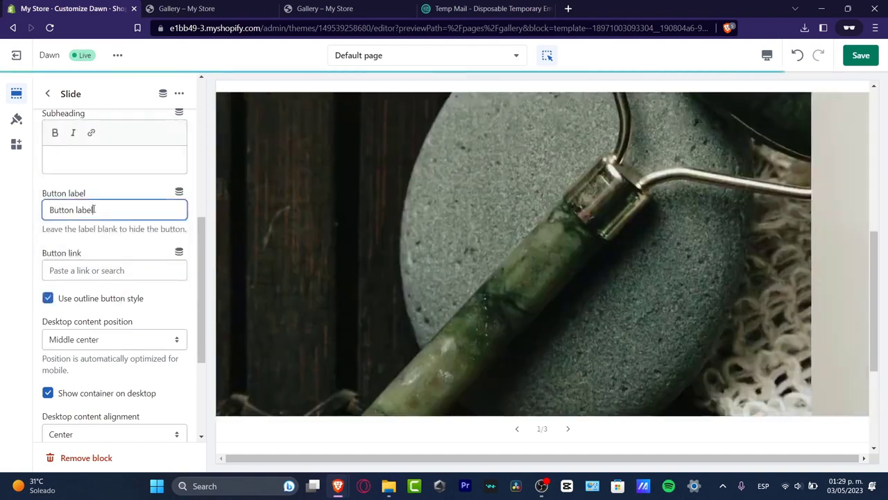
pyautogui.tripleClick(95, 210)
pyautogui.write('sHO')
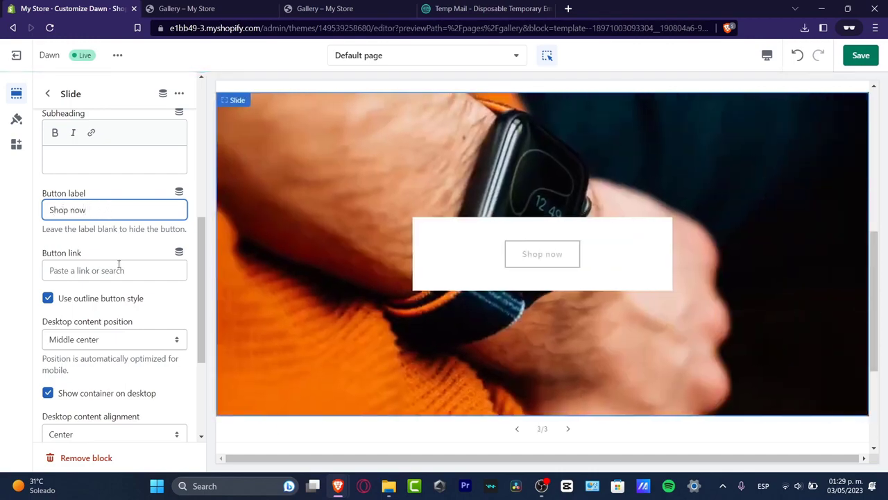
# - Link the third slide's button to All products and save the theme
pyautogui.click(119, 266)
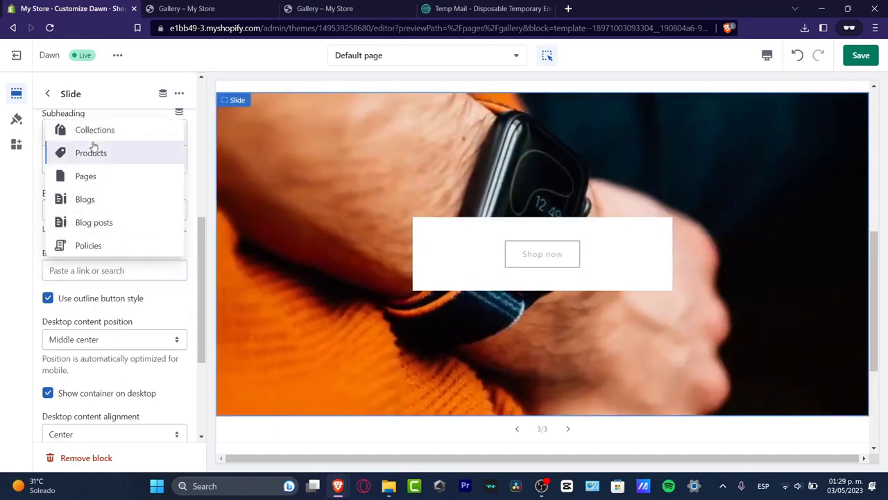
pyautogui.click(91, 152)
pyautogui.click(116, 250)
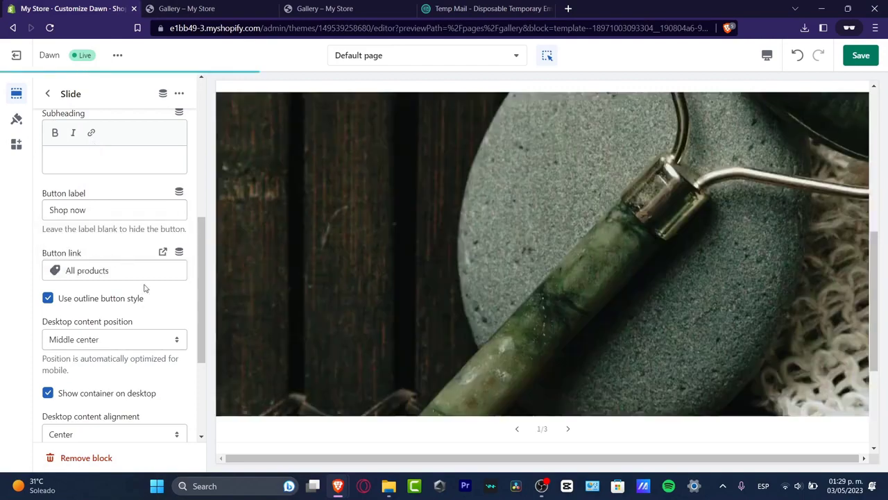
pyautogui.scroll(-3, 143, 293)
pyautogui.scroll(-2, 143, 297)
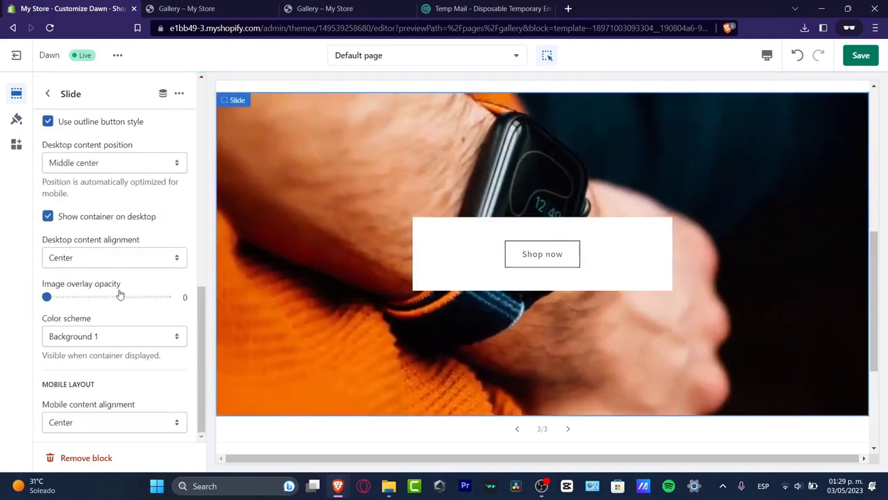
pyautogui.click(867, 57)
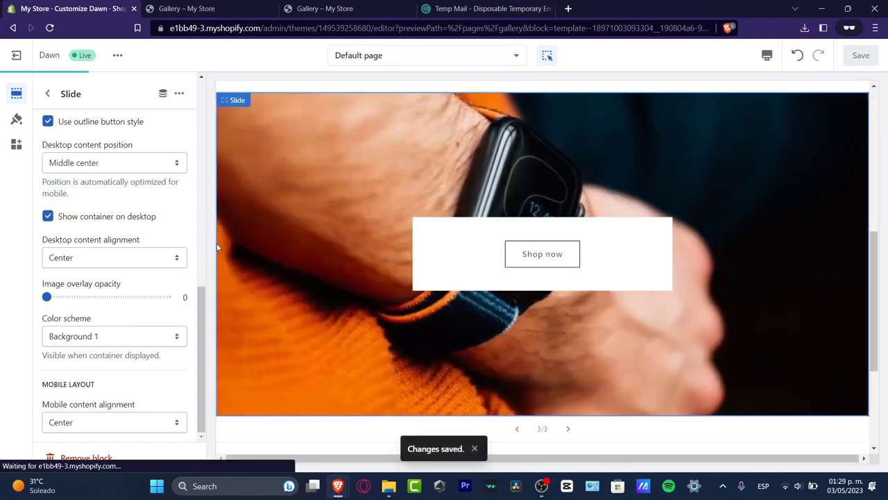
# - View the live store's Gallery page to examine the finished slideshow, and dismiss the store admin bar
pyautogui.scroll(-3, 444, 240)
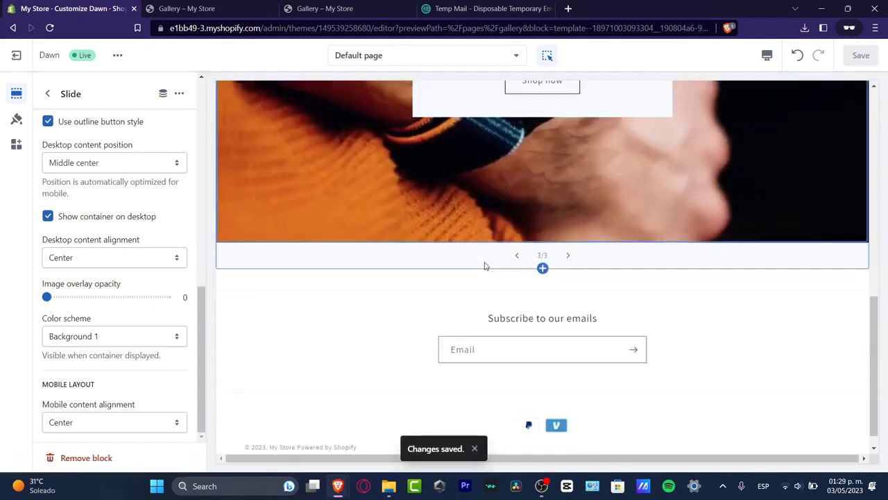
pyautogui.scroll(3, 485, 266)
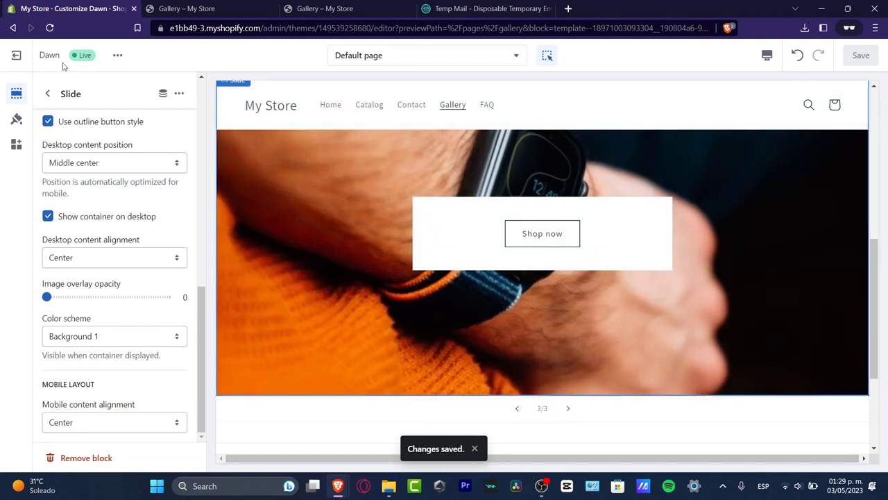
pyautogui.click(117, 54)
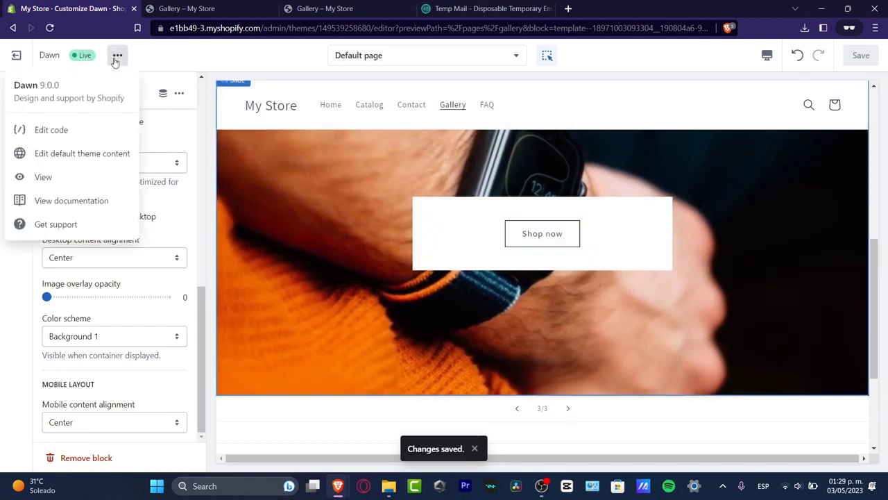
pyautogui.click(81, 178)
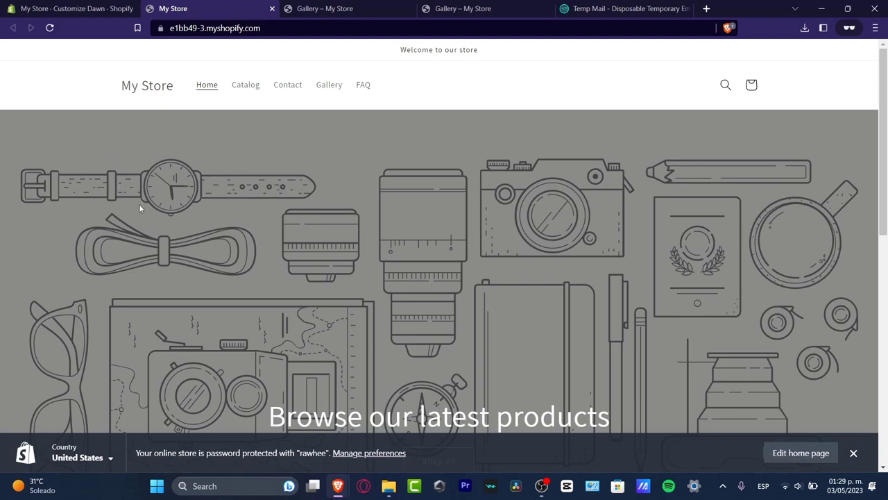
pyautogui.click(336, 90)
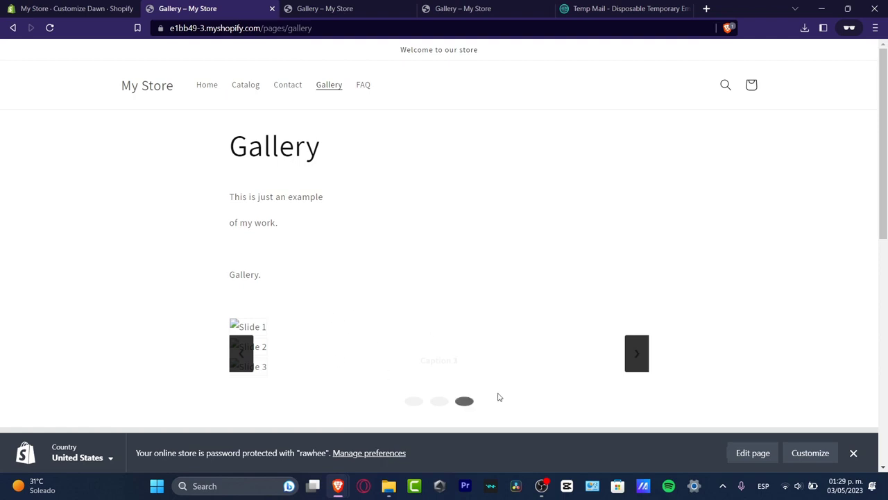
pyautogui.scroll(-3, 506, 328)
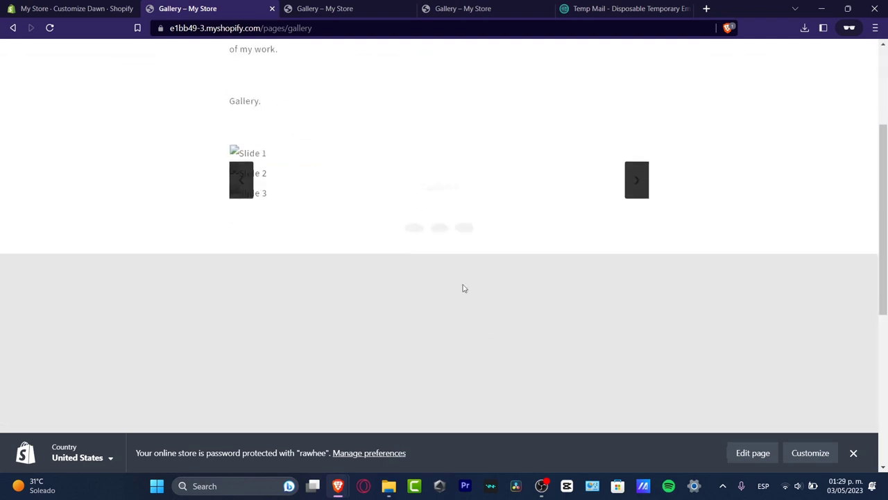
pyautogui.scroll(-6, 480, 321)
pyautogui.scroll(3, 478, 322)
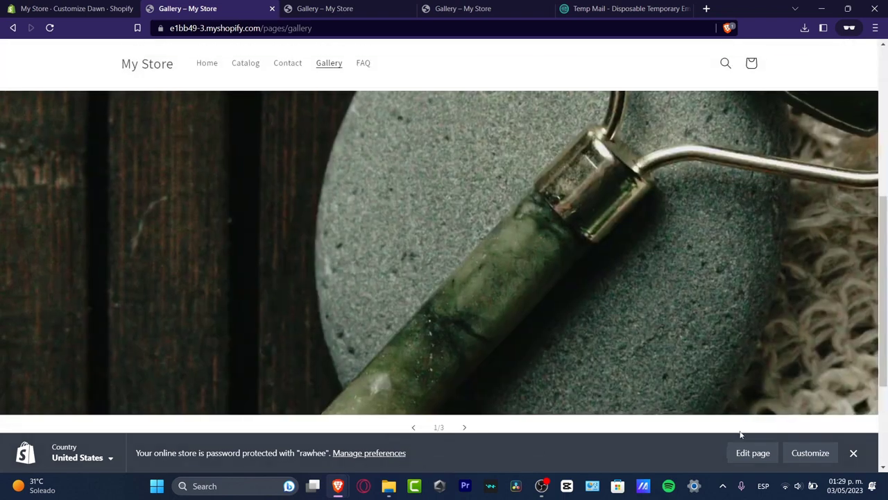
pyautogui.click(853, 454)
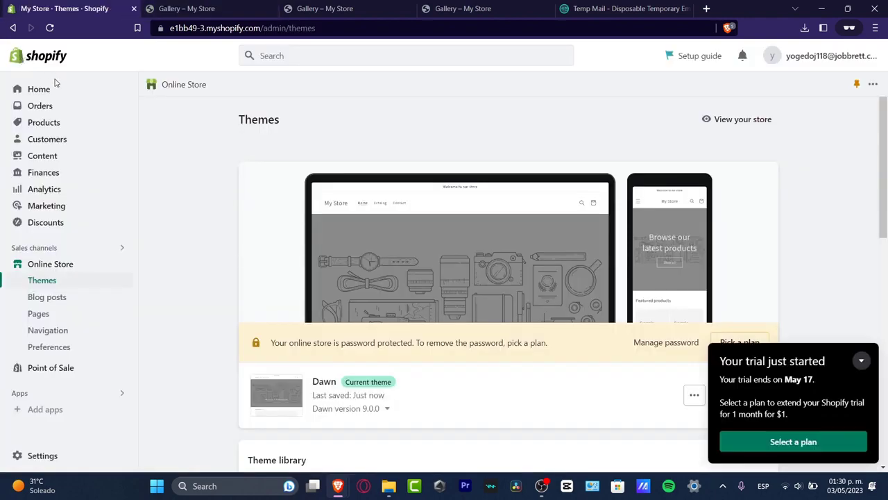
pyautogui.click(68, 454)
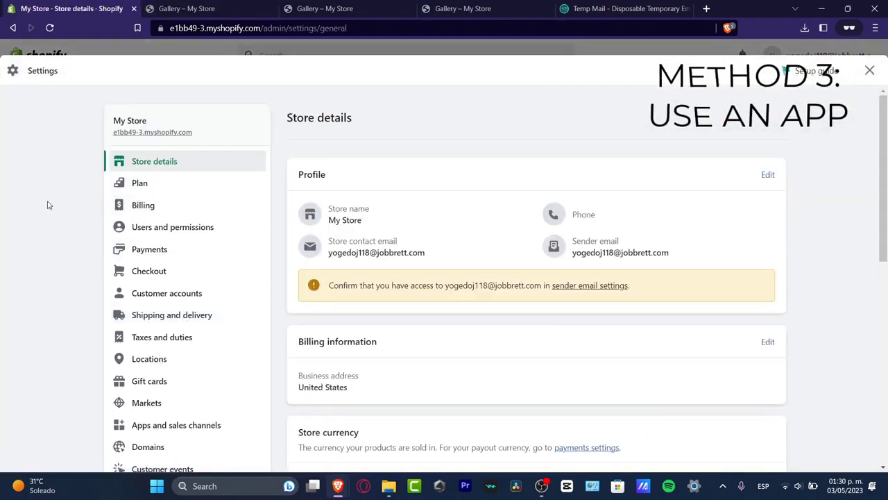
pyautogui.click(197, 188)
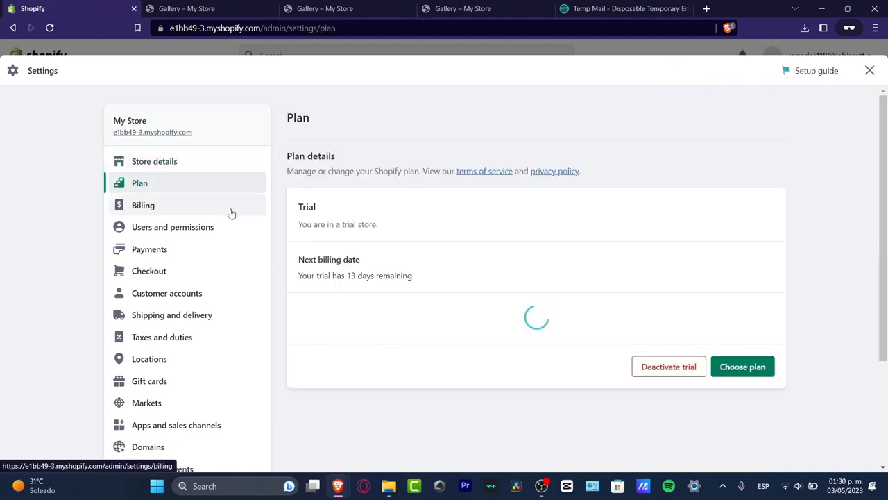
pyautogui.click(326, 50)
# - Browse all recommended apps for the store and open the Shopify App Store from there
pyautogui.click(87, 393)
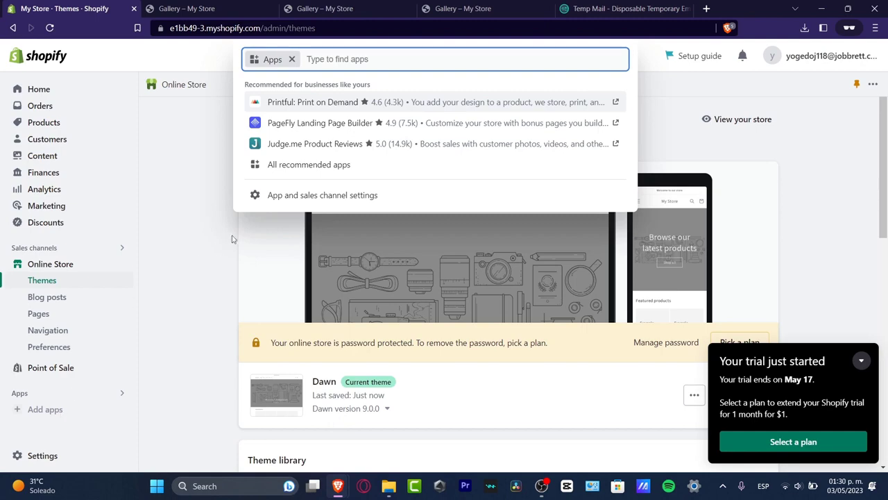
pyautogui.click(308, 165)
pyautogui.scroll(-1, 447, 352)
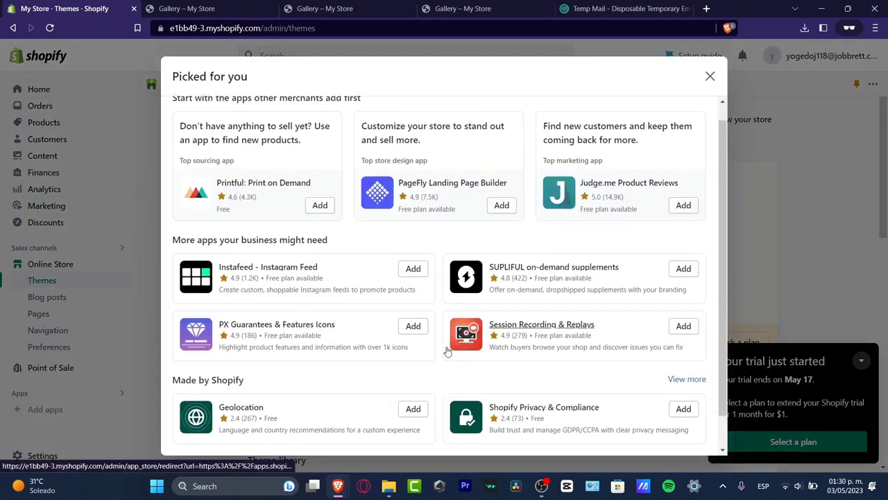
pyautogui.scroll(-1, 447, 352)
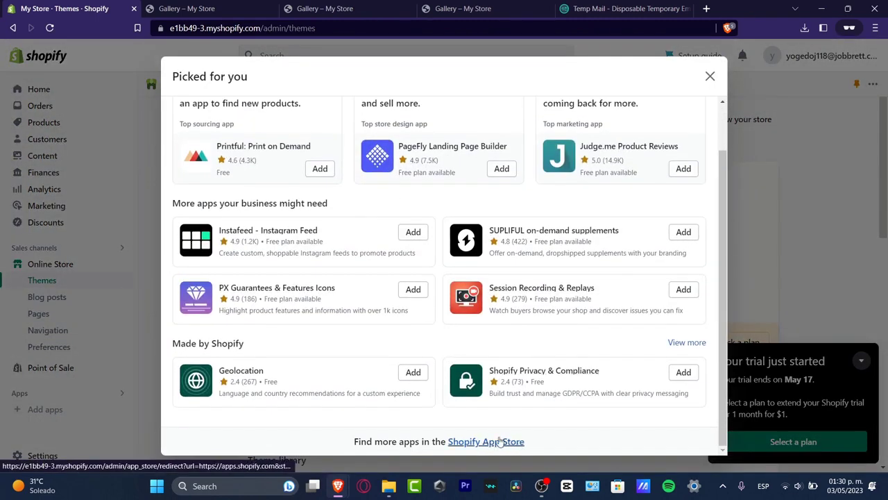
pyautogui.click(500, 441)
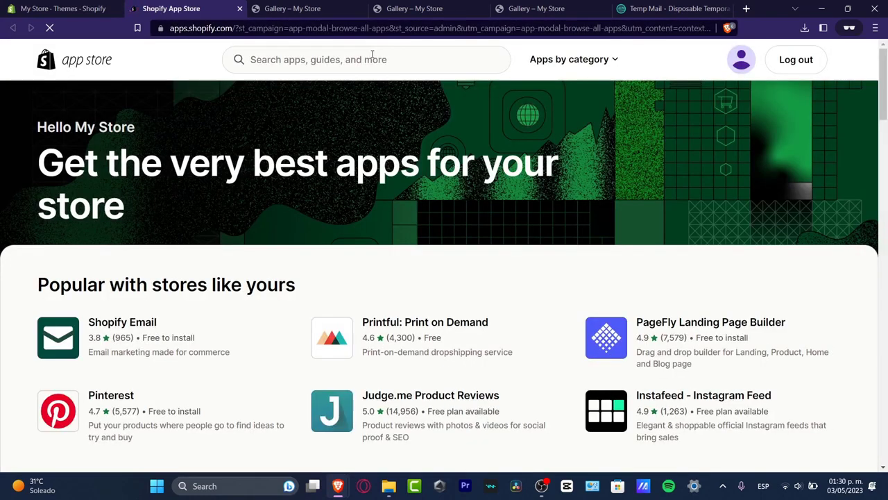
# - Search the Shopify App Store for "slideshow" and look through the listed slider apps
pyautogui.click(372, 55)
pyautogui.write('slide')
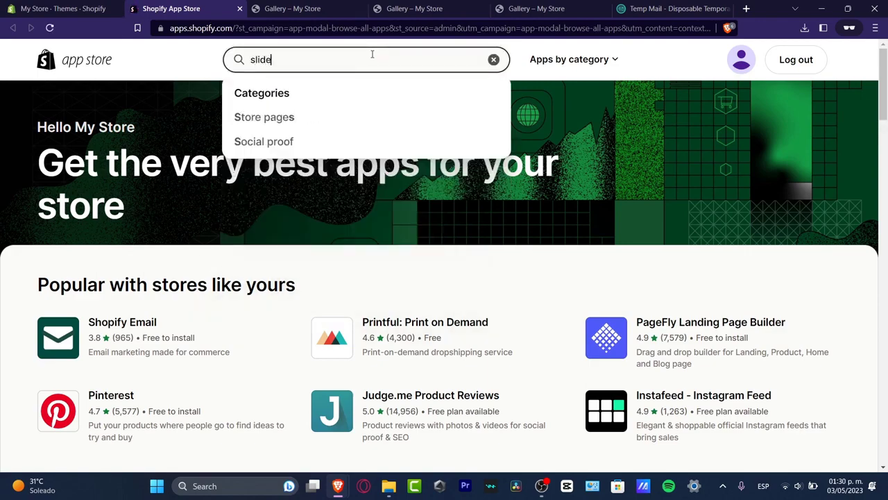
pyautogui.write('show')
pyautogui.press('Return')
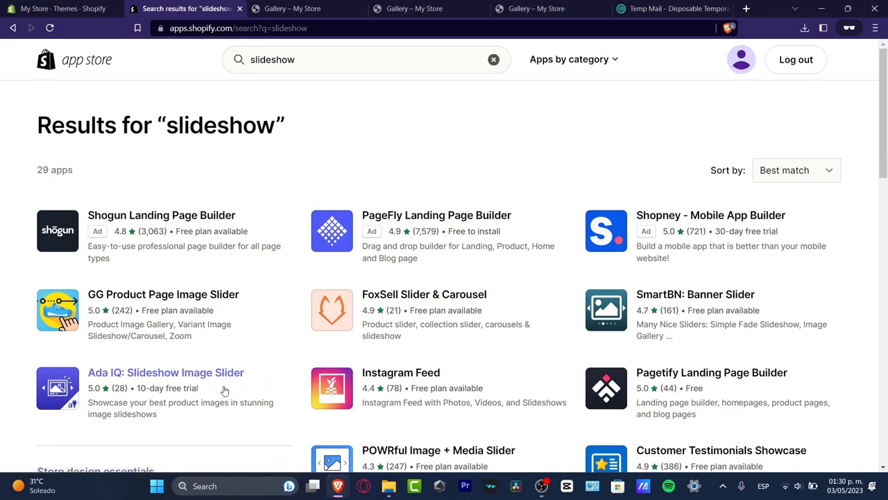
pyautogui.scroll(-2, 736, 341)
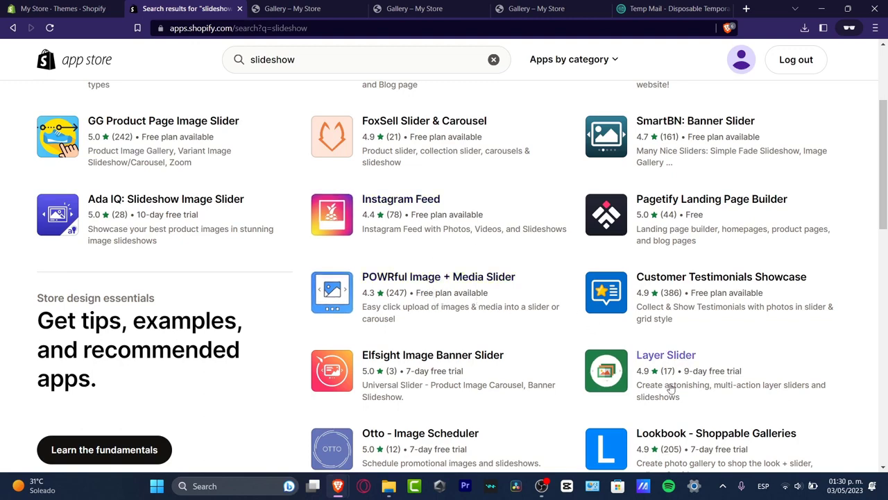
pyautogui.scroll(3, 460, 162)
# - Search the App Store for "image slide", and close the browser tab with the live Gallery page
pyautogui.click(328, 62)
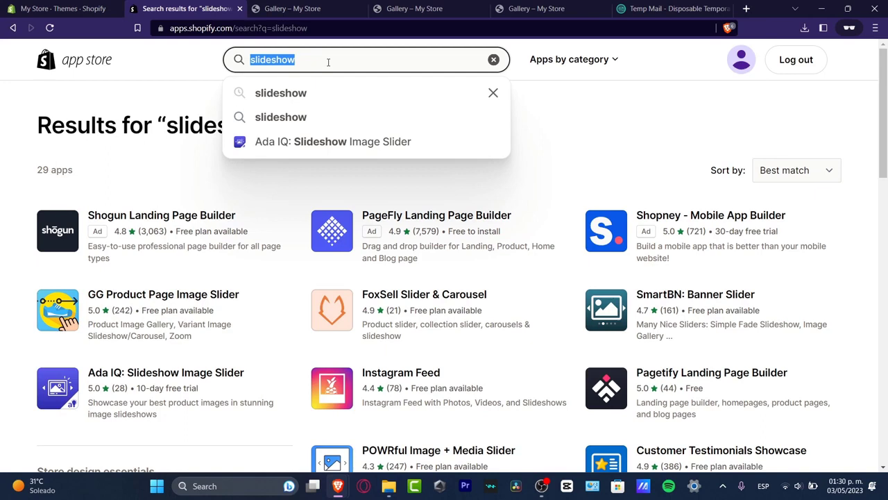
pyautogui.write('image slide')
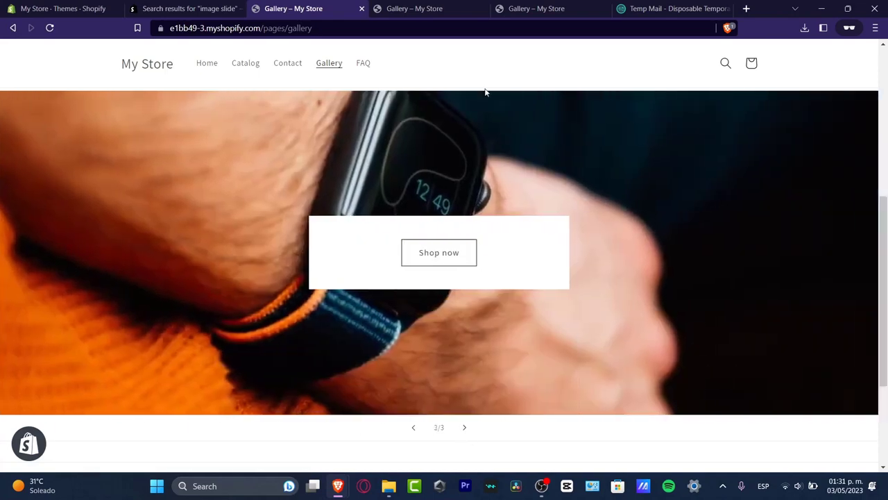
pyautogui.click(363, 8)
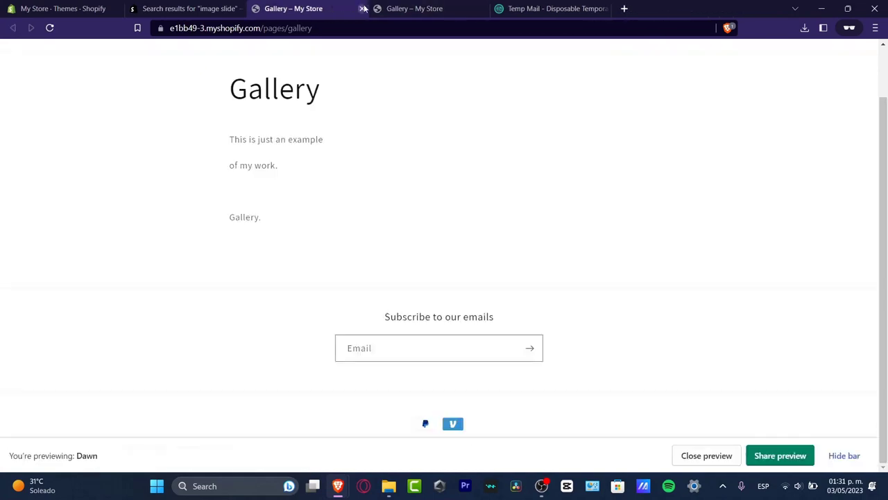
# - Close the browser tab with the Gallery preview, return to the store admin and dismiss the recommended apps dialog
pyautogui.click(363, 8)
pyautogui.click(63, 8)
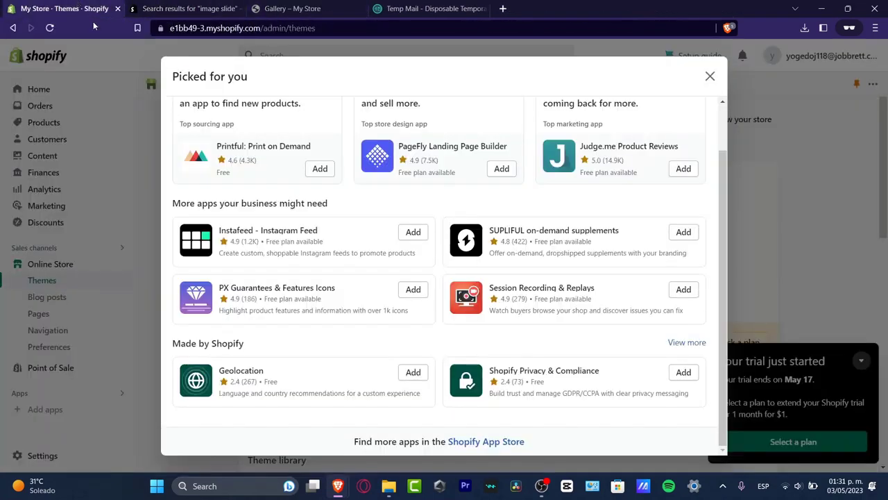
pyautogui.click(712, 76)
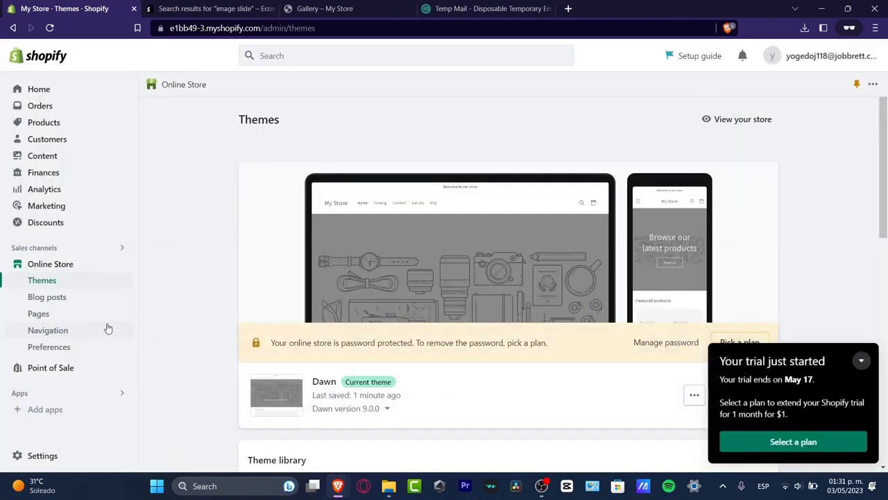
# - Open the Gallery page from the online store's pages for editing, collapsing the trial notice, and bring its slideshow content into view
pyautogui.click(107, 317)
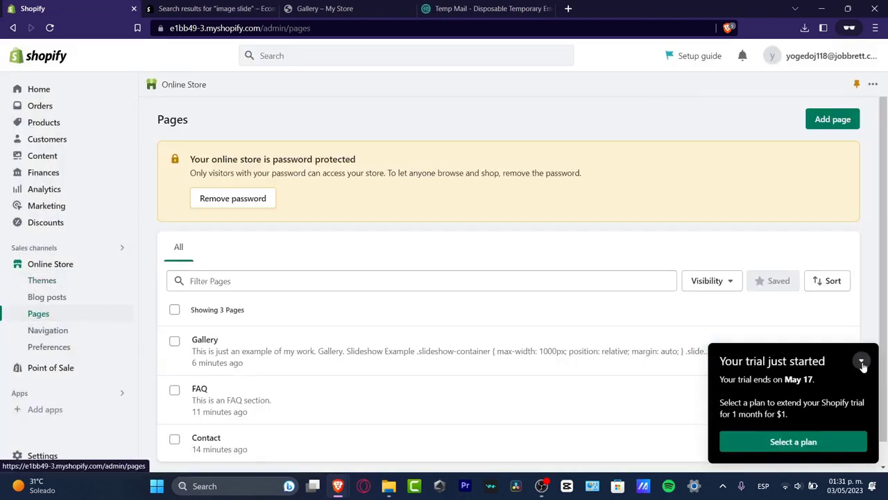
pyautogui.click(861, 360)
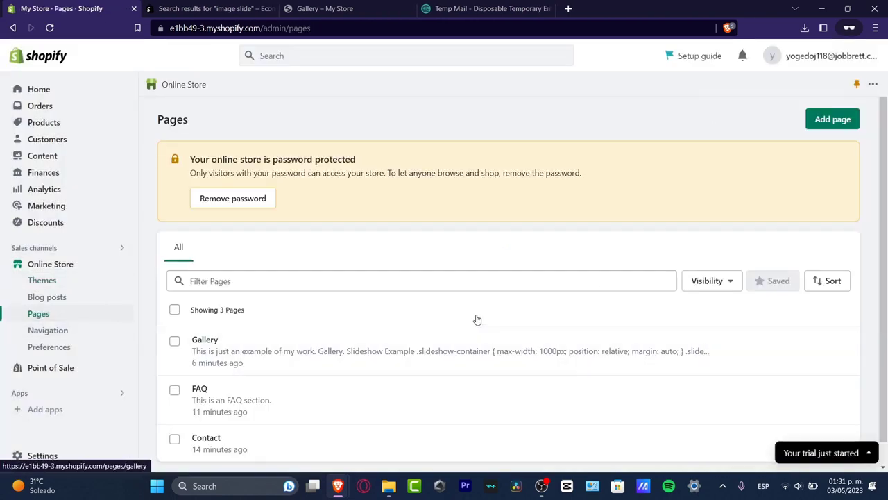
pyautogui.scroll(-2, 529, 311)
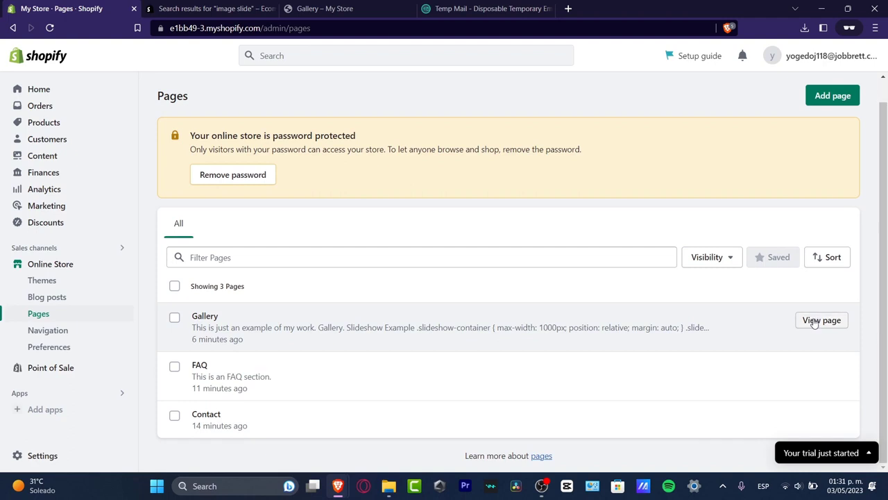
pyautogui.click(411, 315)
pyautogui.scroll(-3, 410, 336)
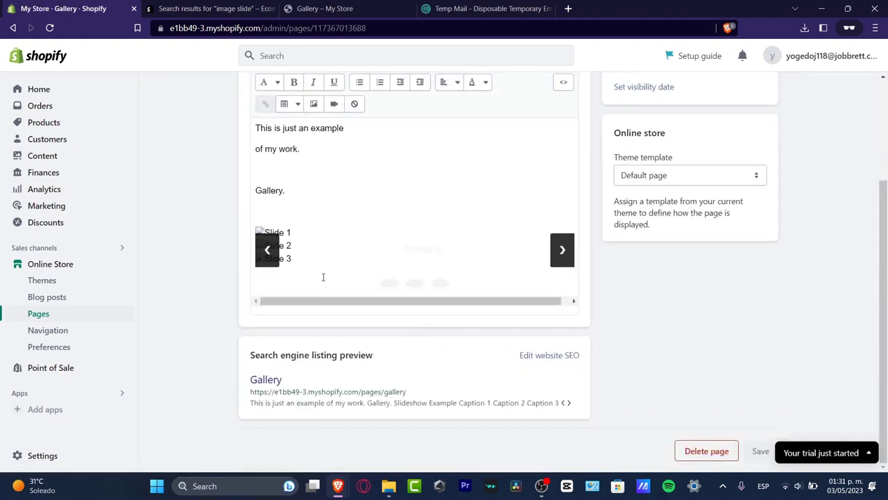
# - Open the Slide 1 placeholder's image URL for editing and search the web for "new item product xampel" in a new browser tab
pyautogui.click(288, 232)
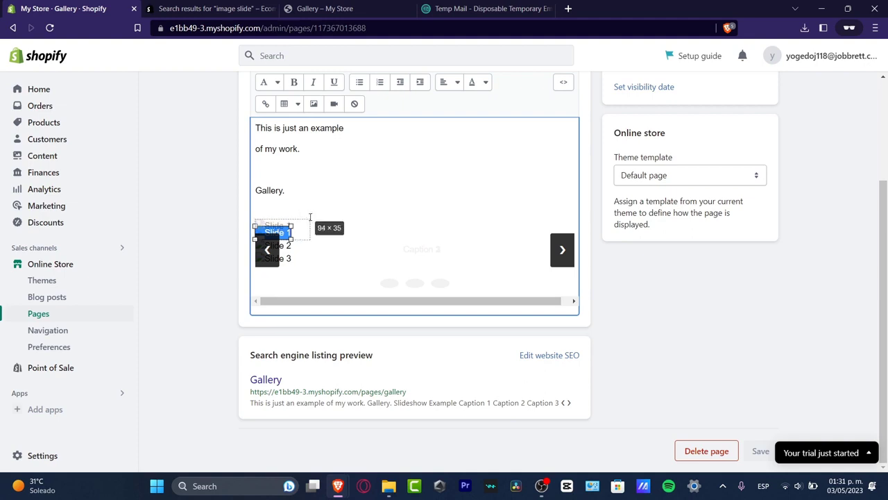
pyautogui.moveTo(311, 217); pyautogui.dragTo(314, 221)
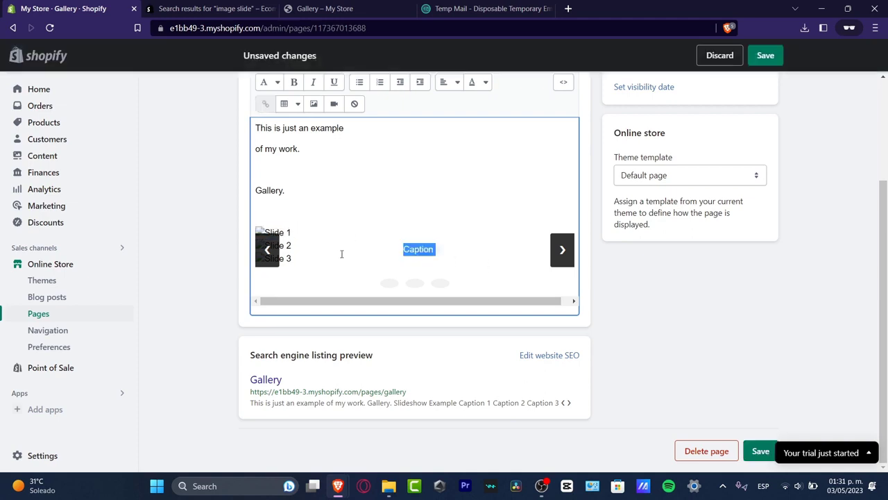
pyautogui.doubleClick(288, 232)
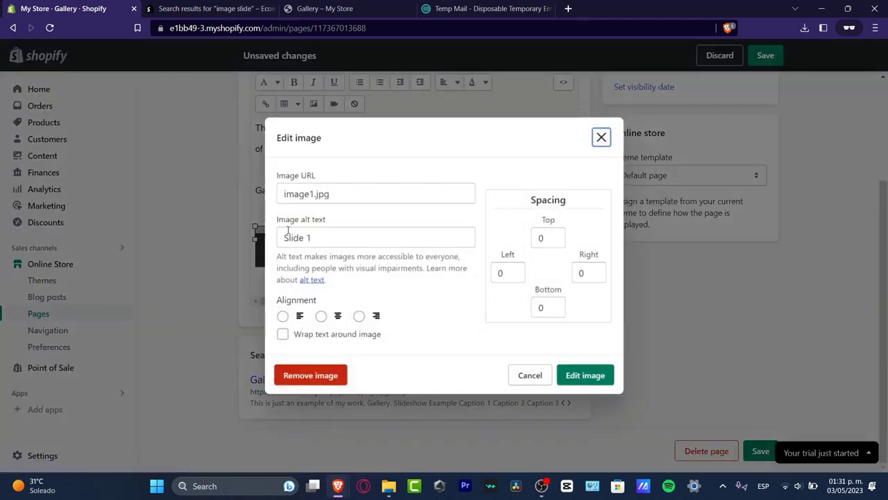
pyautogui.click(347, 190)
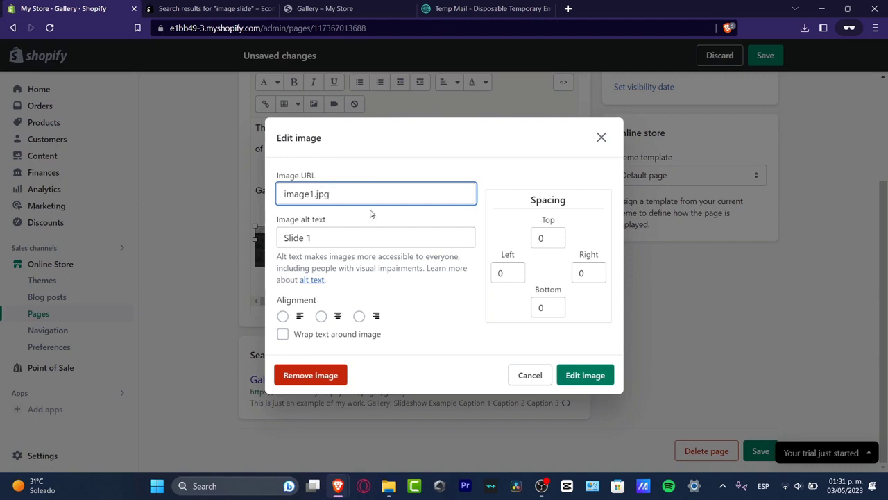
pyautogui.click(569, 9)
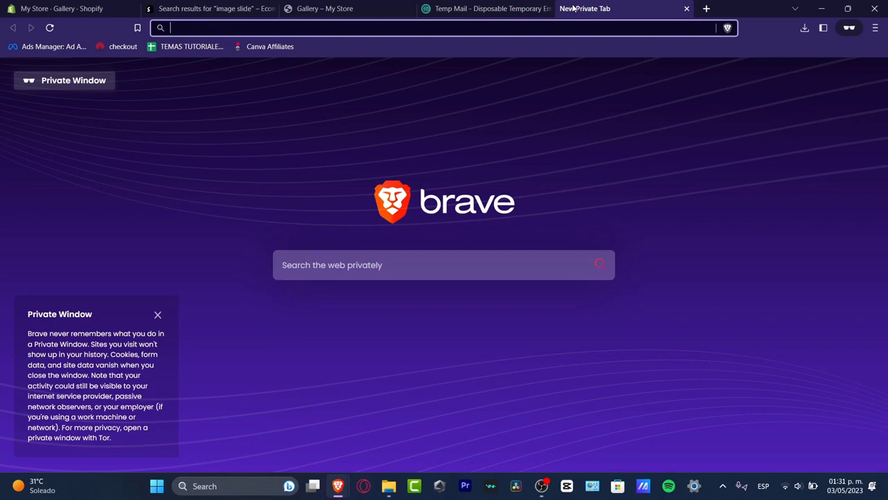
pyautogui.write('new')
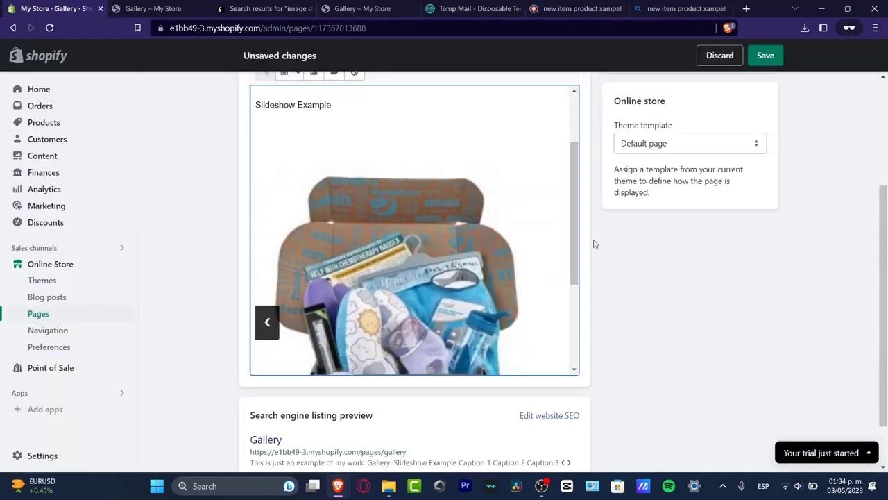
# - Check the product picture in the Gallery page's slideshow content and save the page
pyautogui.scroll(-2, 551, 342)
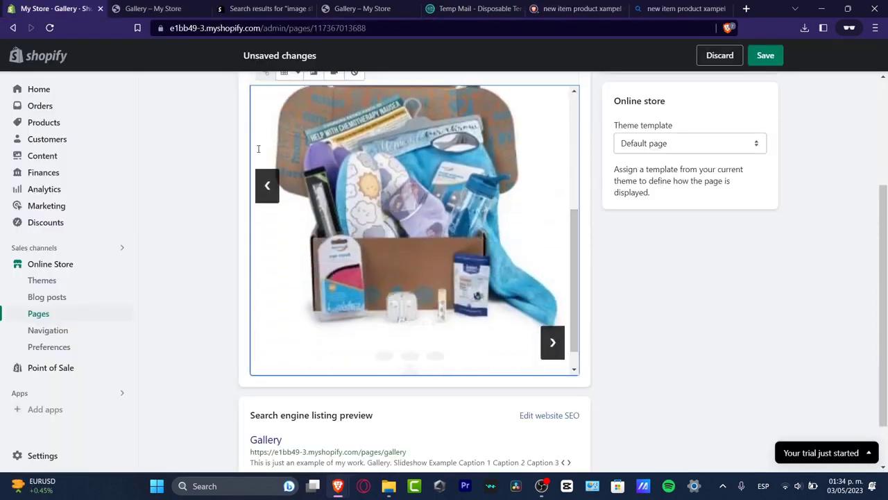
pyautogui.scroll(4, 721, 416)
pyautogui.click(760, 59)
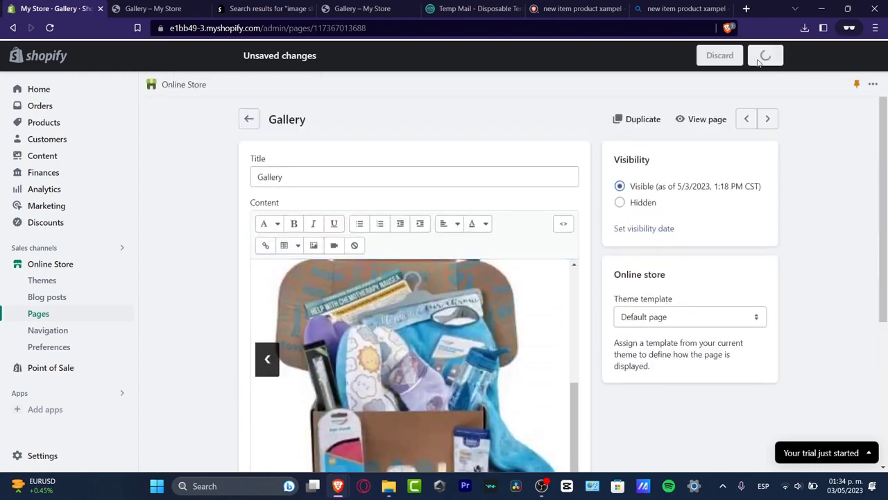
# - View the live Gallery page and examine both the coded slideshow and the theme's slideshow section
pyautogui.click(717, 118)
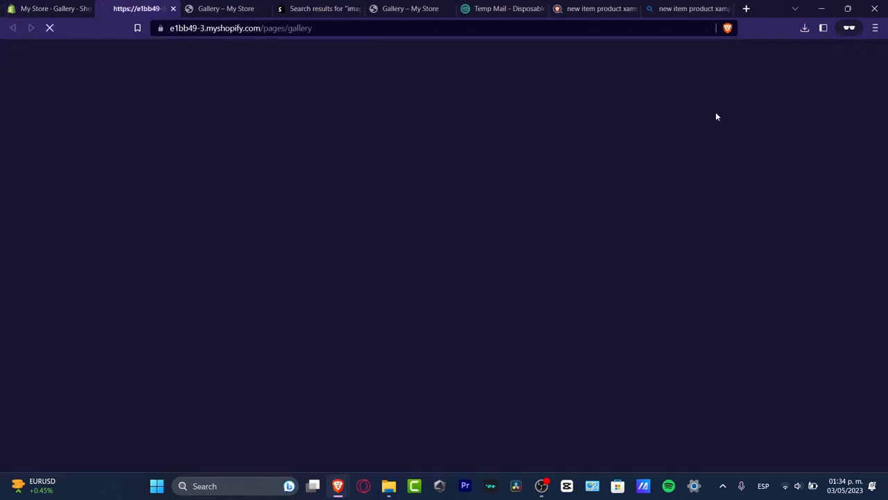
pyautogui.scroll(-8, 721, 240)
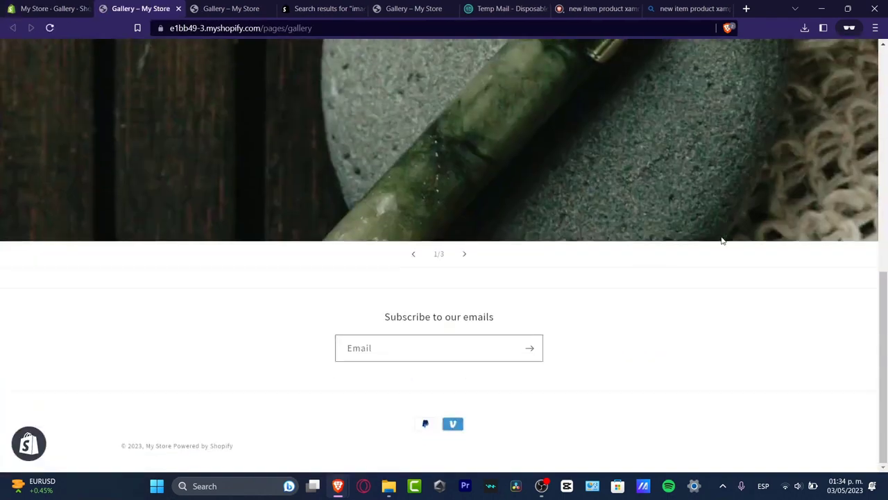
pyautogui.scroll(8, 725, 240)
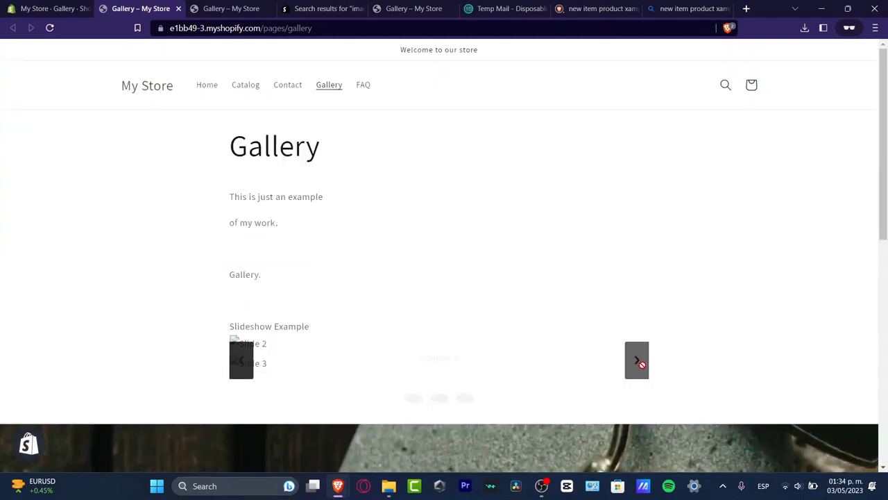
# - Return to the store admin, open the Dawn theme in the theme editor and switch its preview to the Gallery page
pyautogui.hotkey('ctrl', 'shift', 'Tab')
pyautogui.click(738, 395)
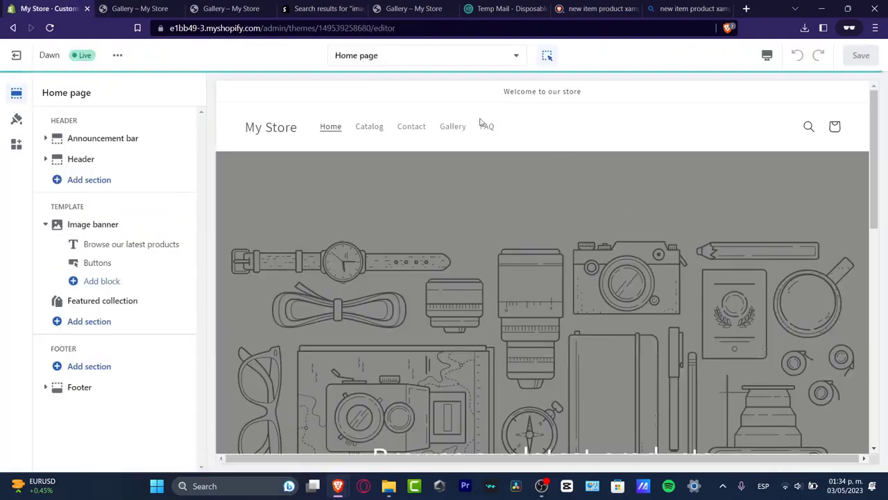
pyautogui.click(452, 126)
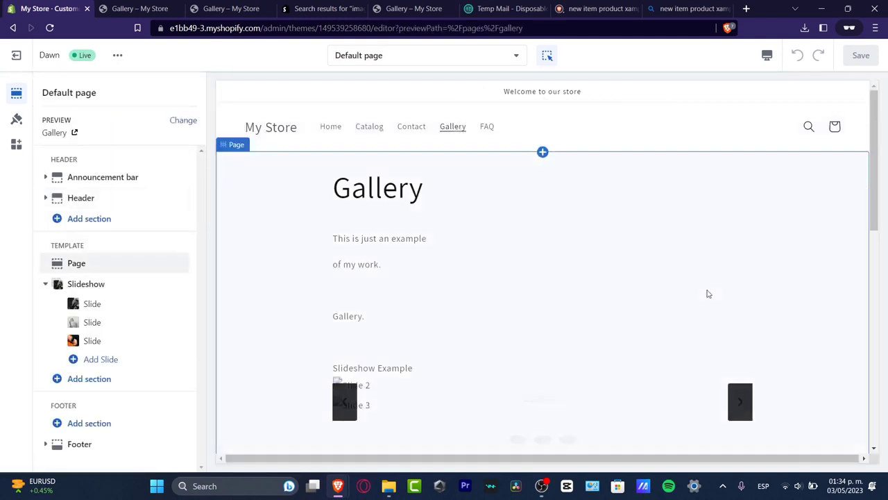
# - Select the Gallery page's Slideshow section and page through its slides to the third one in the preview
pyautogui.moveTo(129, 284)
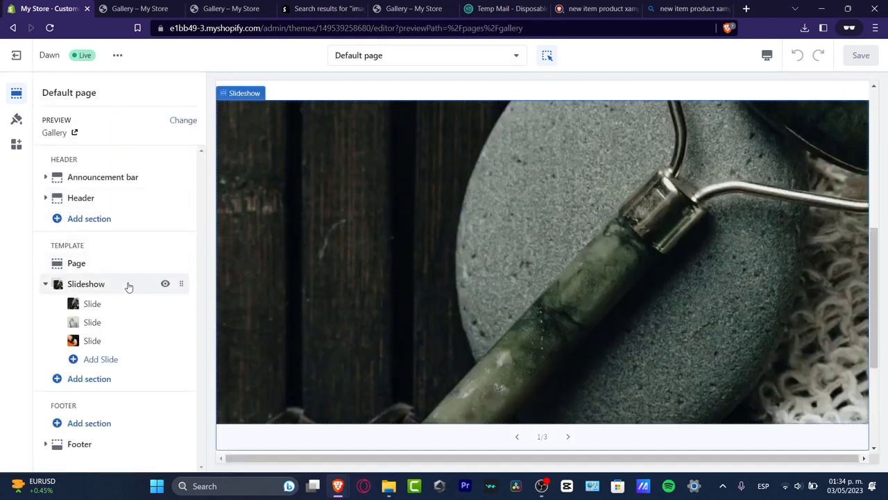
pyautogui.click(569, 434)
pyautogui.click(569, 435)
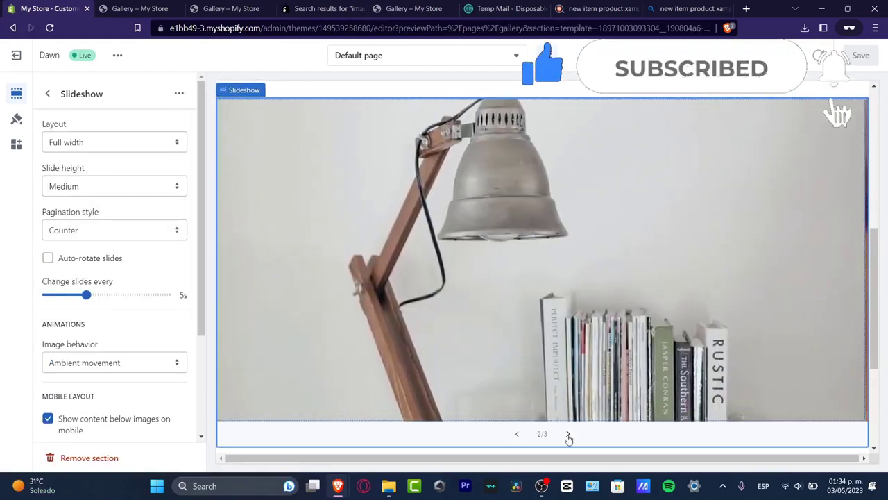
pyautogui.click(568, 436)
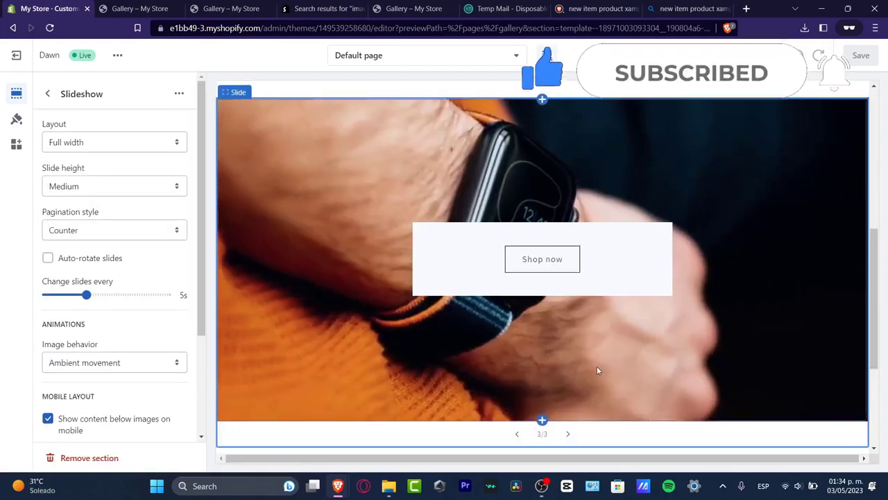
pyautogui.scroll(3, 598, 367)
pyautogui.scroll(-3, 598, 368)
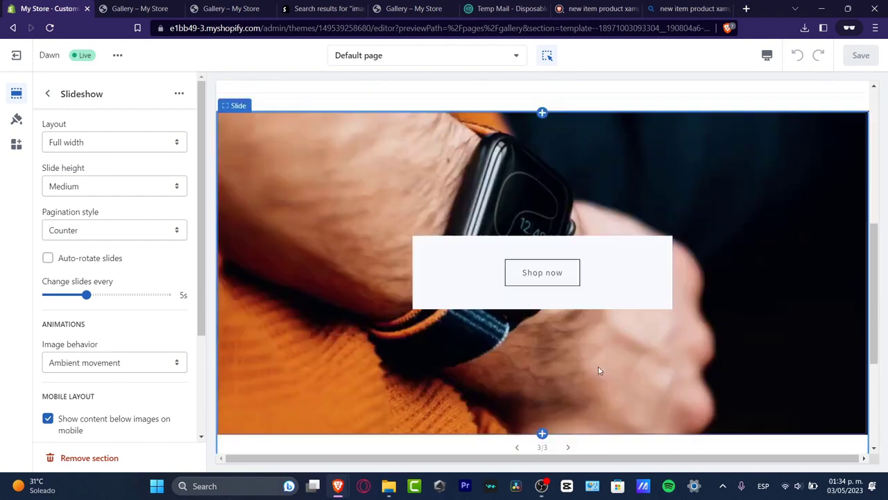